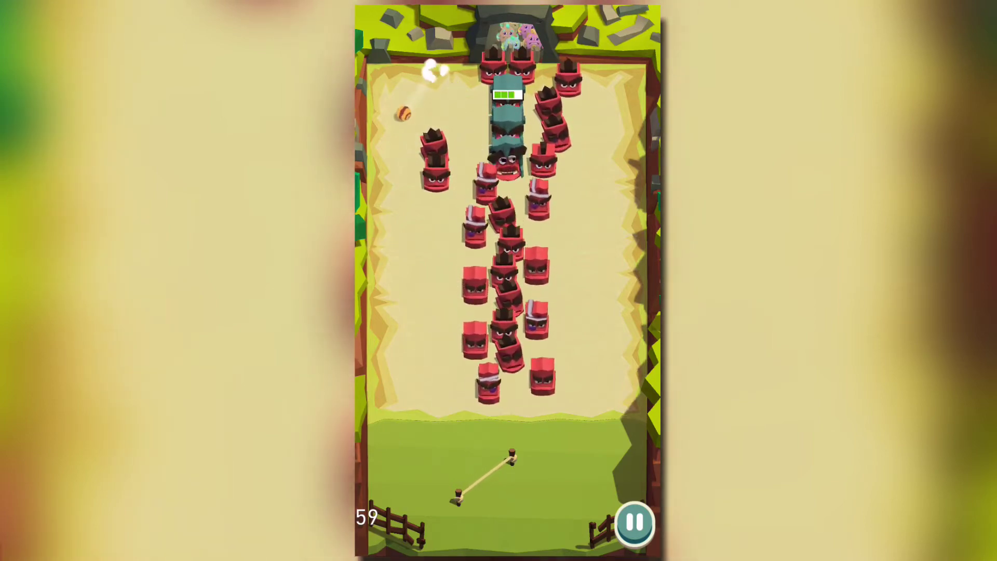
left_click_drag(422, 512, 484, 477)
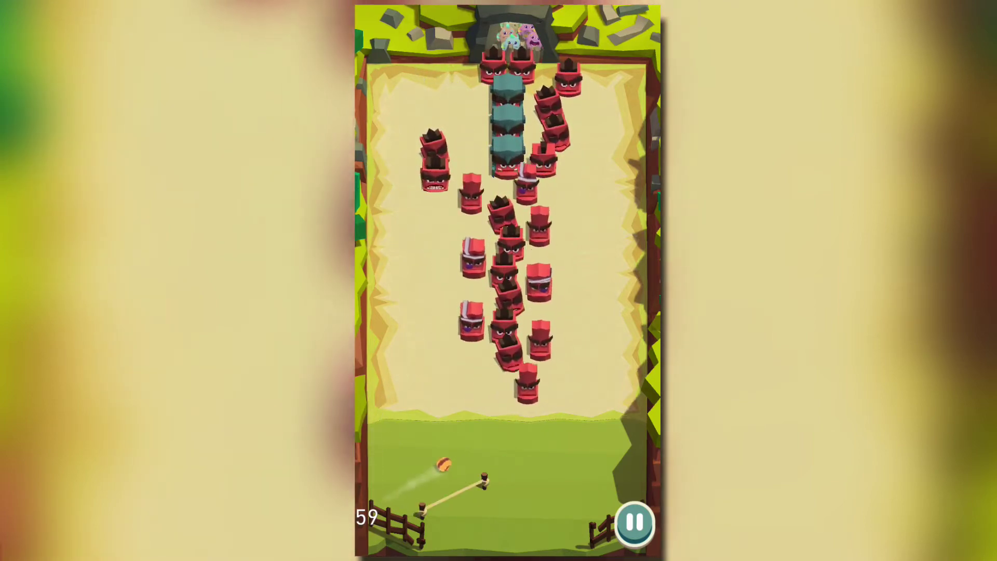
left_click_drag(537, 449, 606, 459)
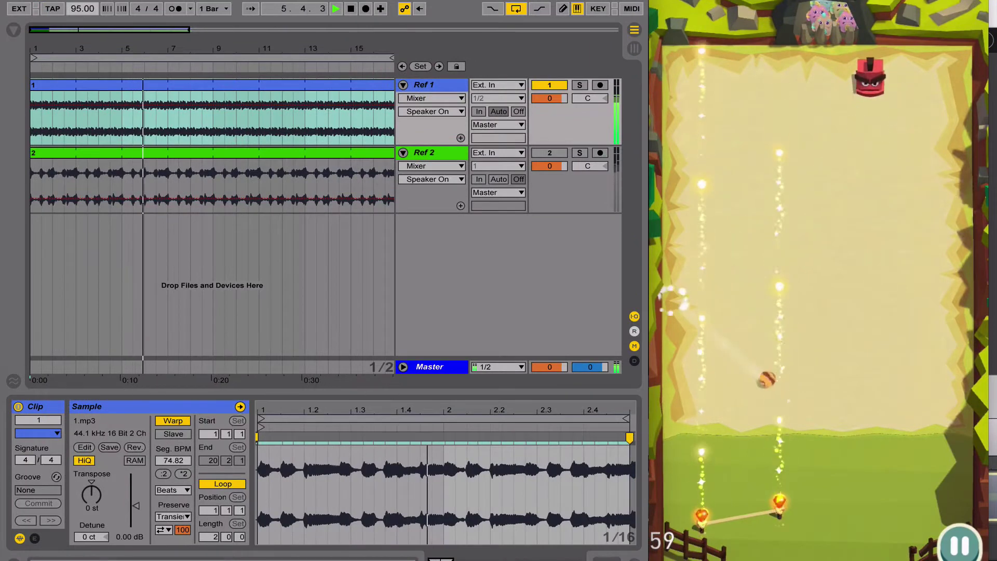
Adjust the project tempo while the Ref 1 loop plays in Ableton Live, lowering it to 90 BPM.
left_click_drag(86, 10, 86, 11)
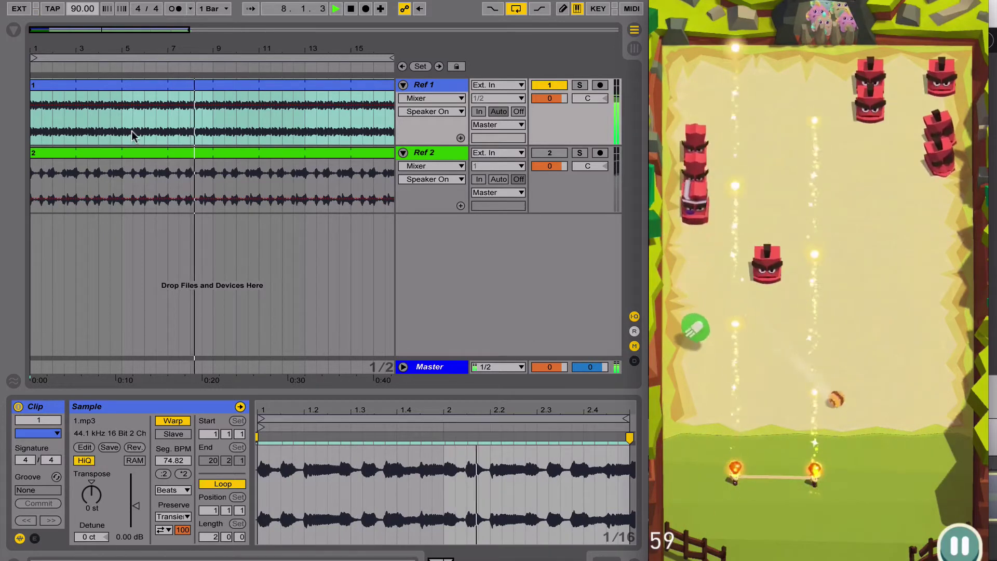
left_click_drag(83, 9, 83, 9)
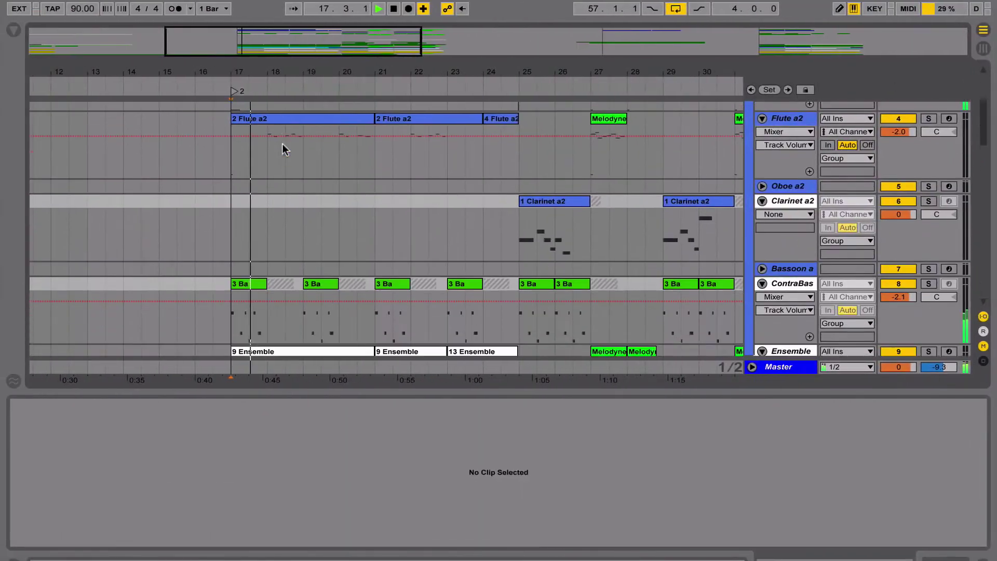
Examine the first demo's arrangement during playback, from the woodwind, brass and string tracks down to percussion and references, and back up.
scroll(282, 143, "down", 10)
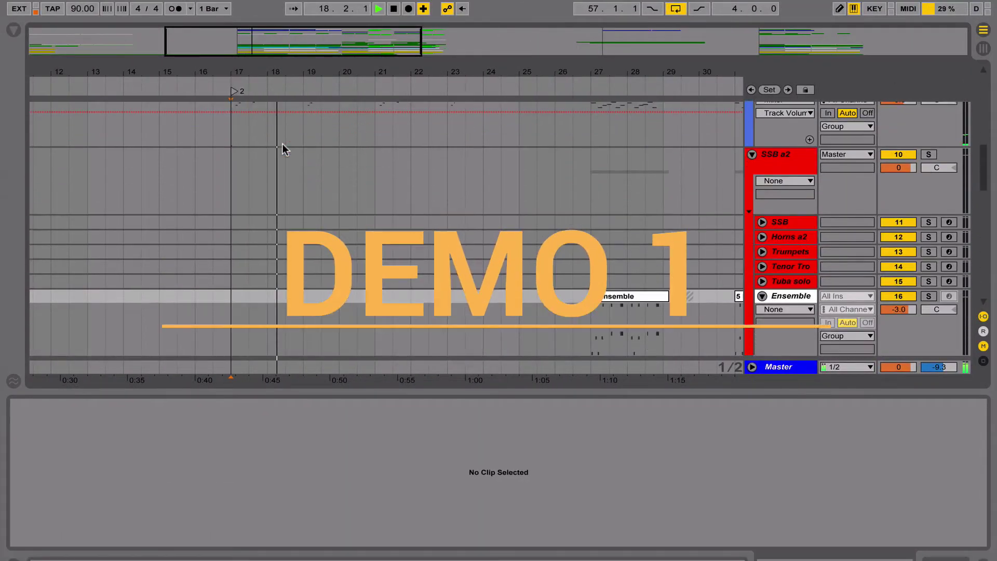
scroll(282, 143, "down", 10)
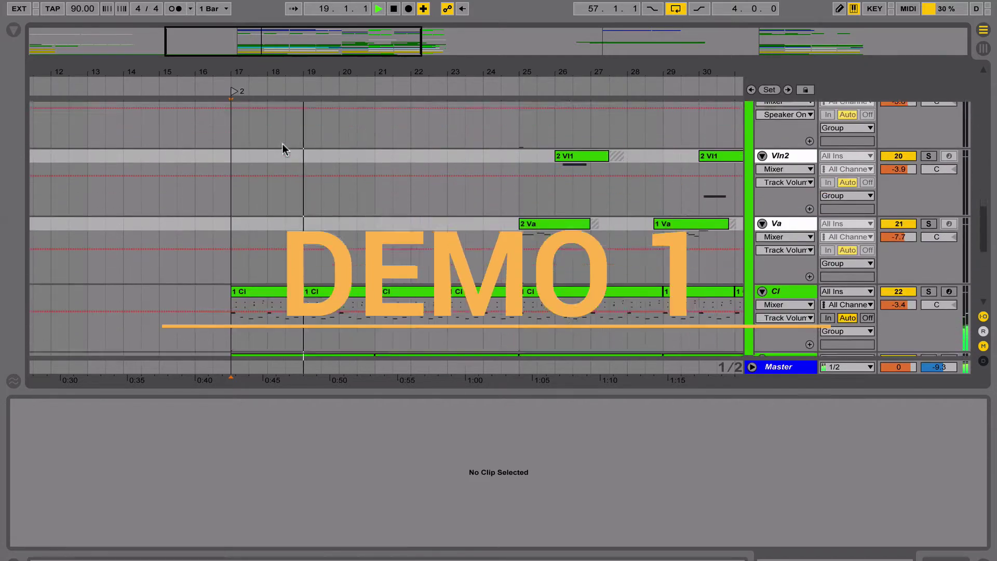
scroll(282, 149, "down", 10)
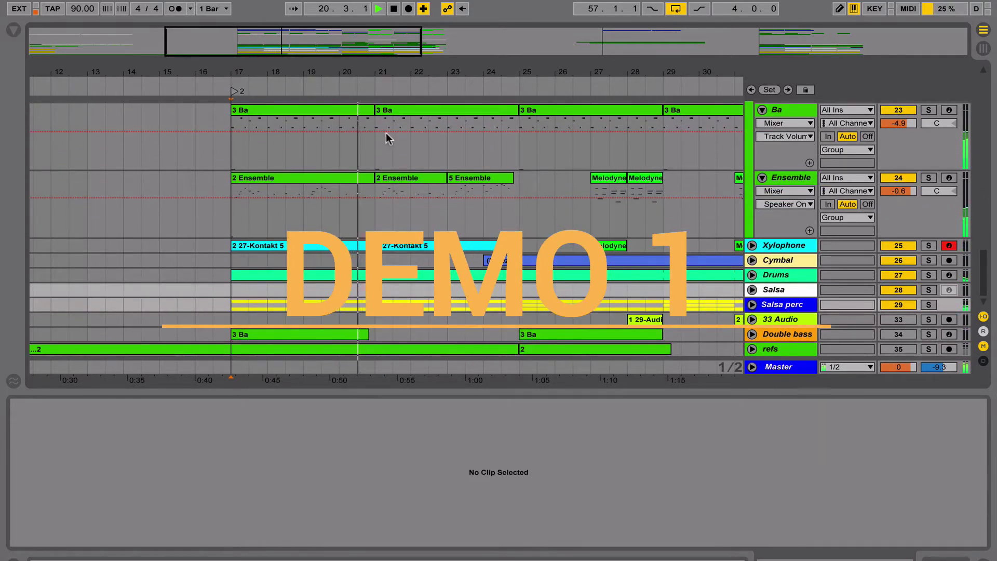
scroll(386, 132, "up", 1)
scroll(385, 132, "up", 7)
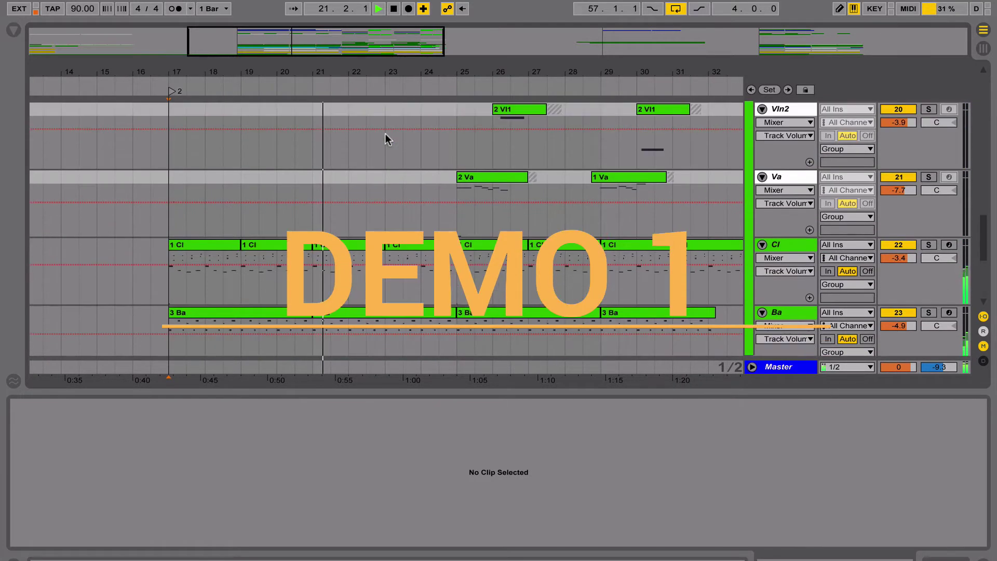
scroll(382, 119, "right", 5)
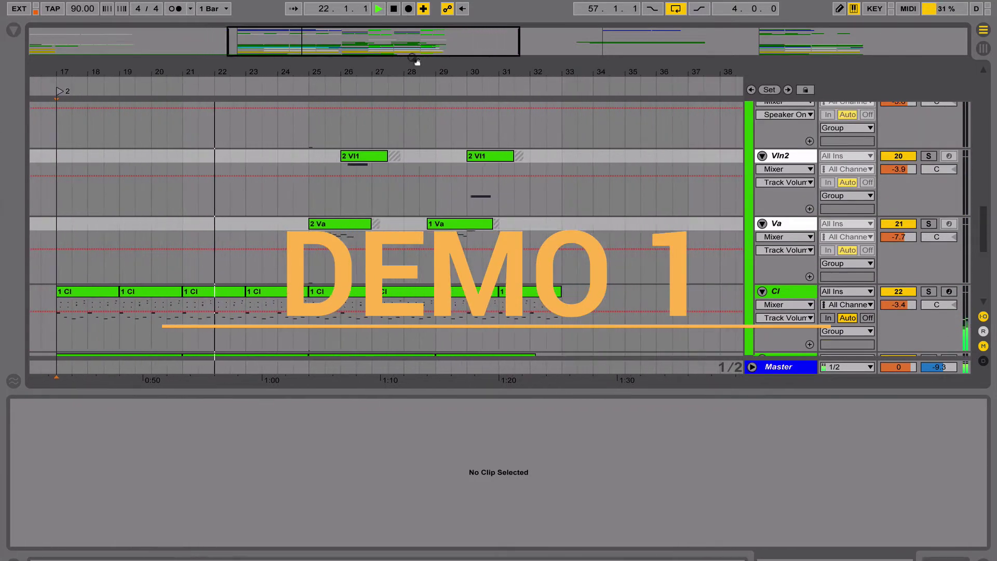
scroll(393, 139, "up", 5)
scroll(394, 139, "up", 10)
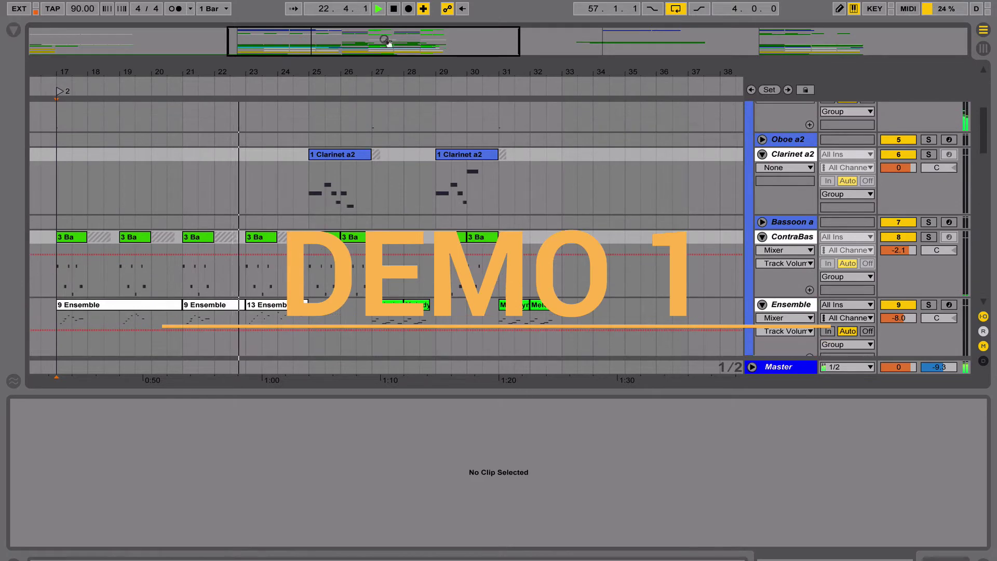
left_click_drag(387, 38, 387, 52)
scroll(416, 192, "up", 8)
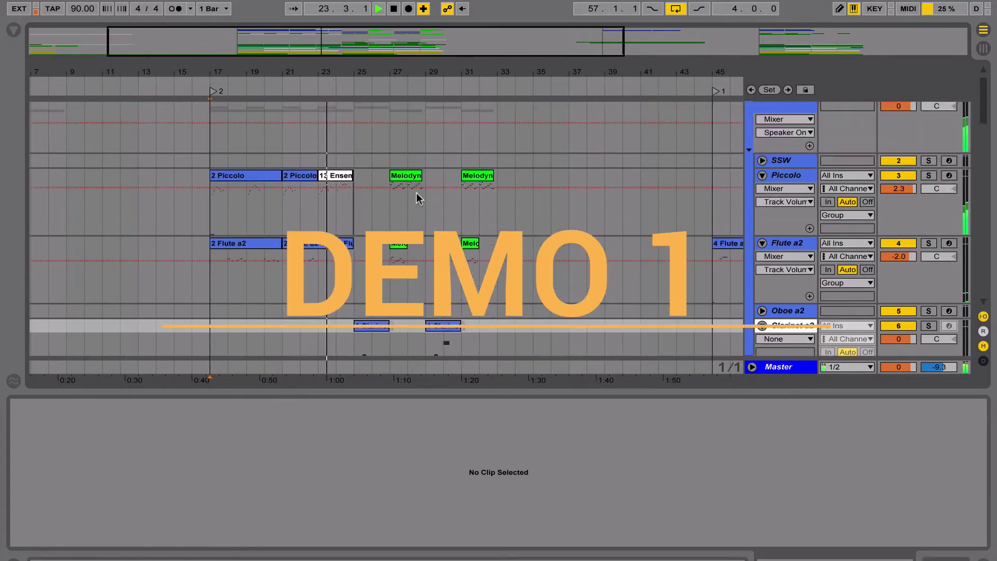
scroll(416, 195, "down", 4)
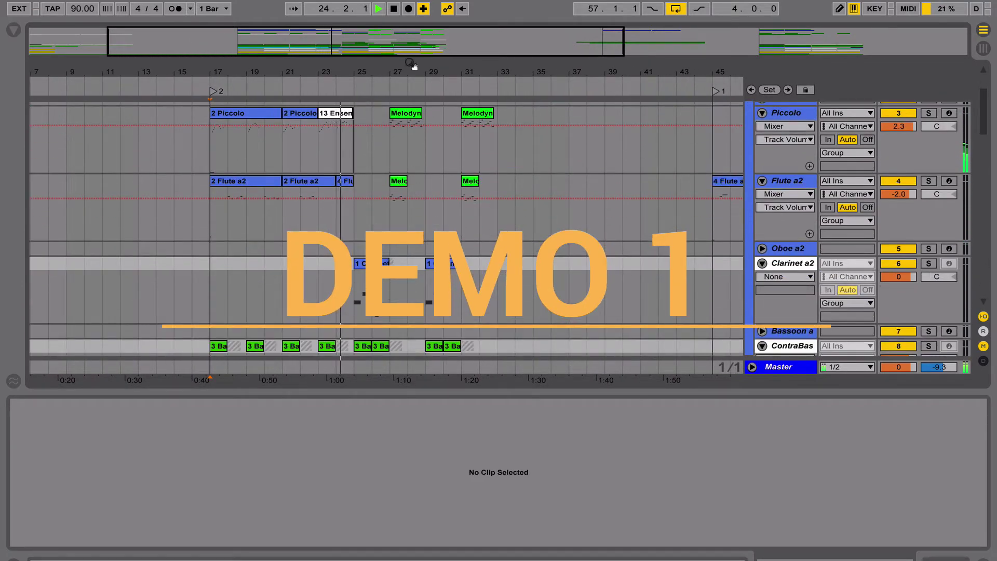
left_click_drag(414, 69, 414, 52)
scroll(372, 161, "down", 4)
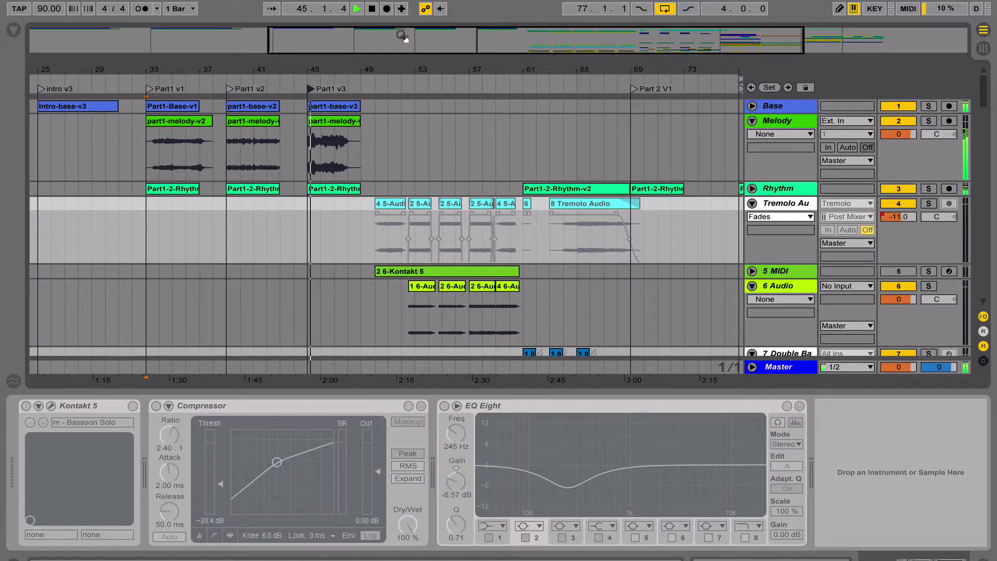
Examine the versioned arrangement during playback, from the Part1 versions through the tremolo and audio clips to Part 2.
left_click_drag(439, 42, 610, 108)
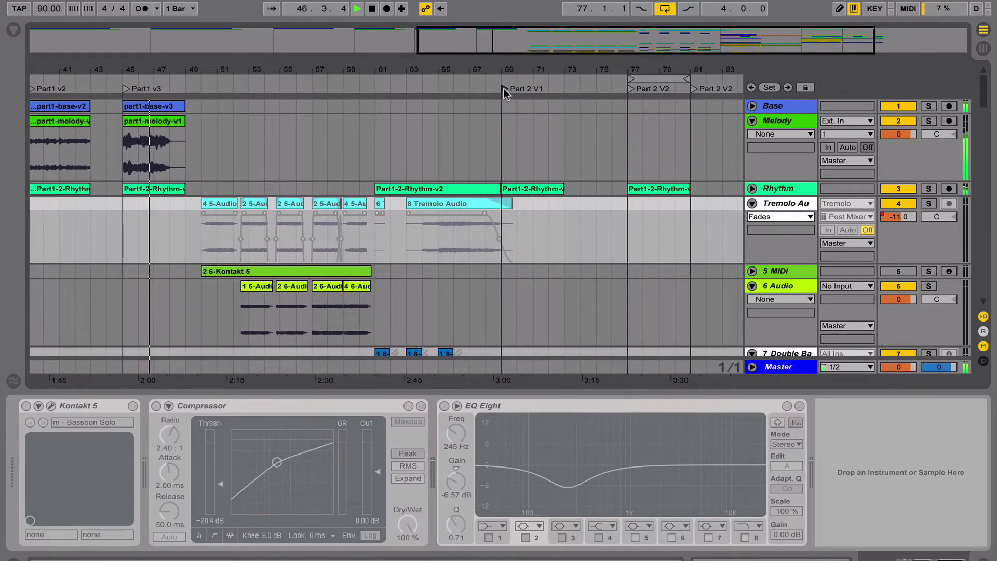
left_click_drag(495, 52, 670, 177)
scroll(671, 177, "down", 5)
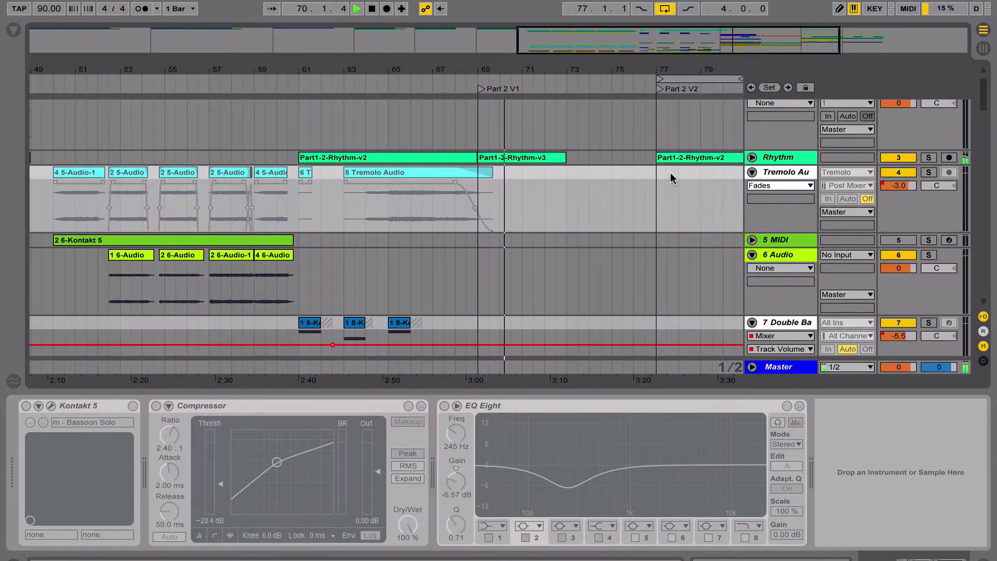
scroll(671, 177, "down", 5)
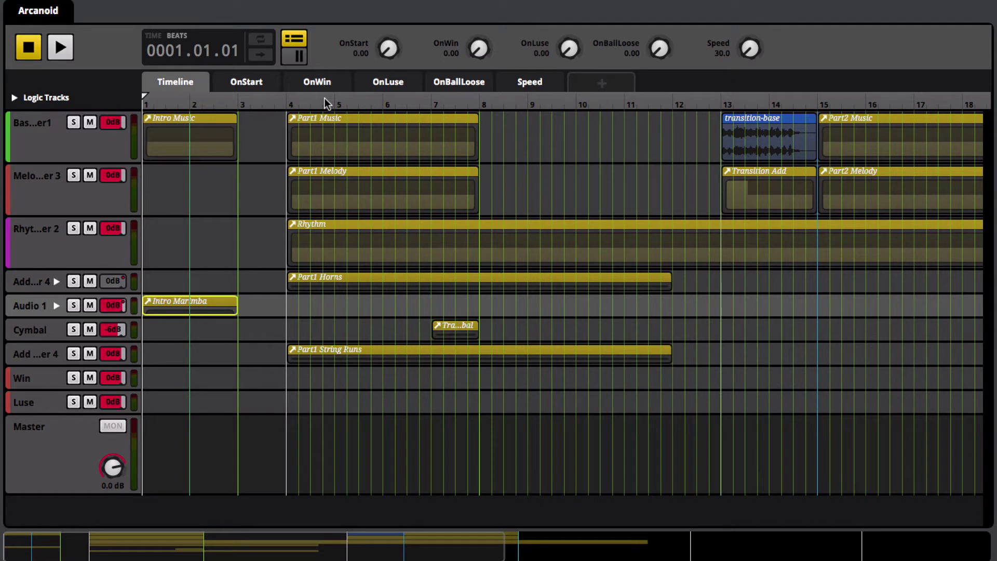
Play the Arcanoid event in FMOD Studio with OnStart at 1.00, soloing the base, melody, rhythm and horns tracks one at a time.
key("space")
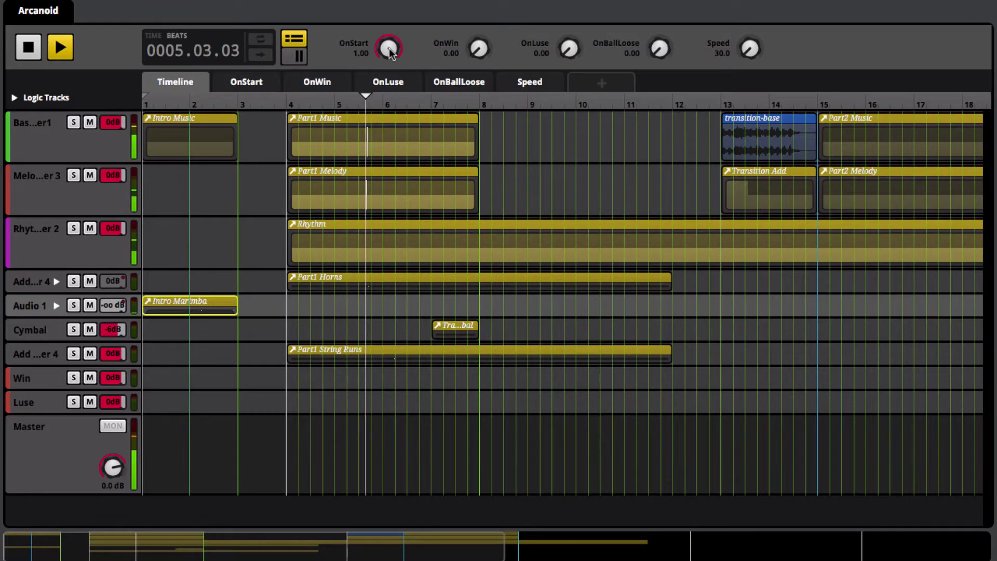
left_click(73, 123)
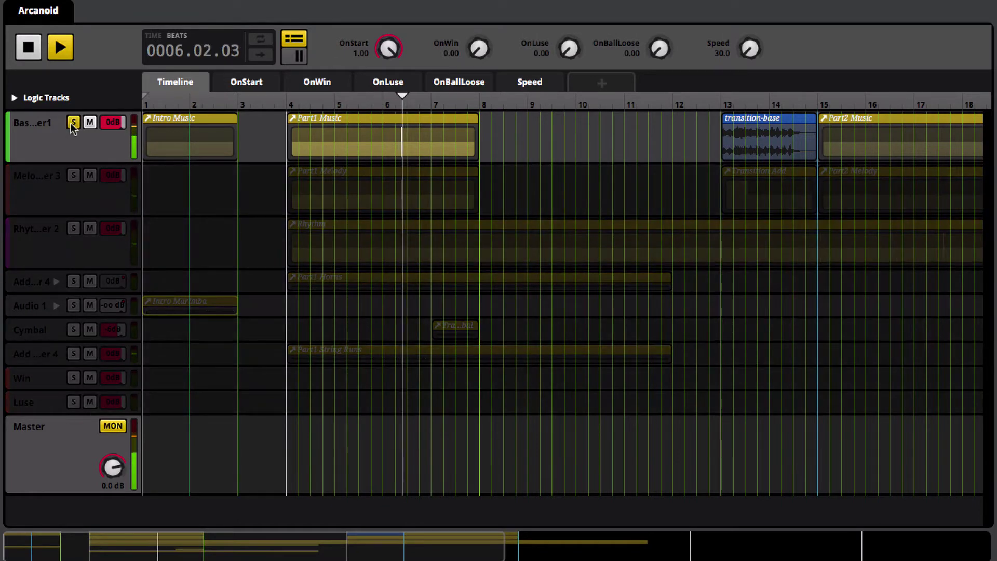
left_click(73, 175)
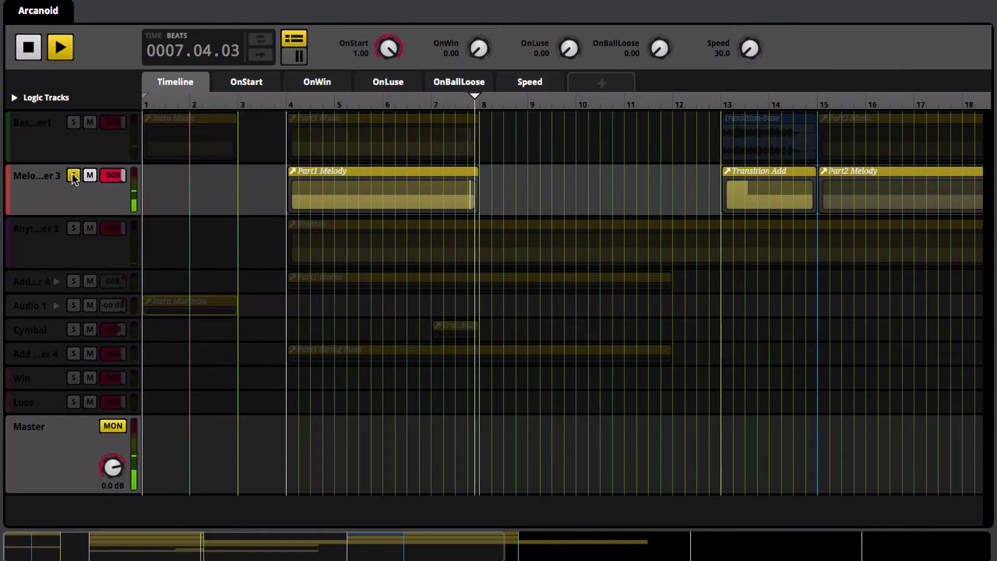
left_click(73, 228)
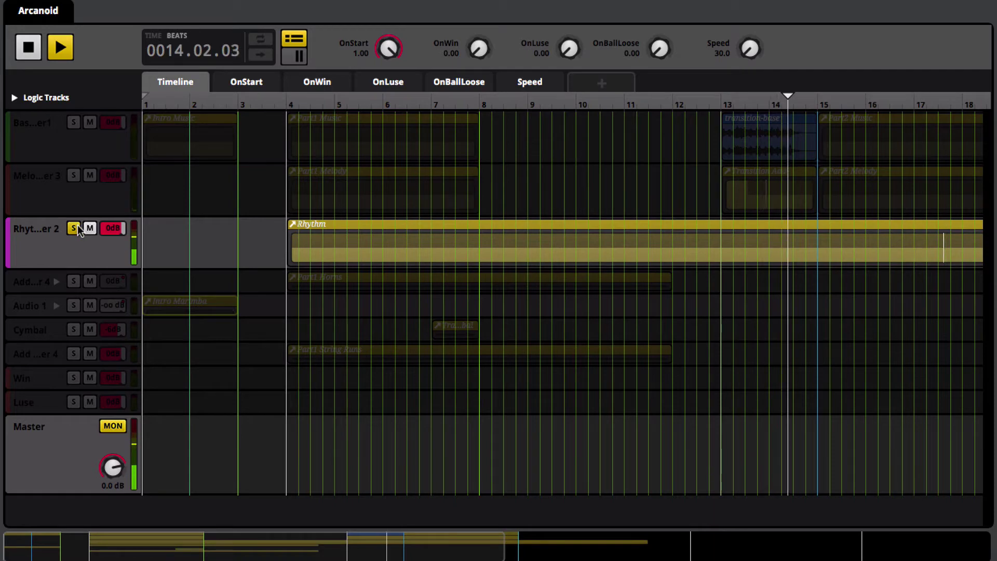
left_click(74, 281)
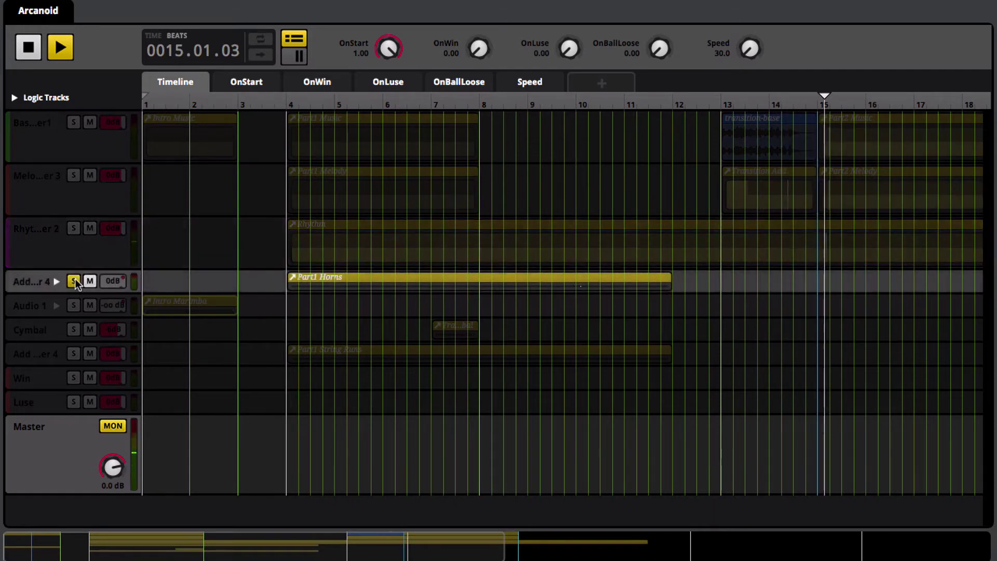
left_click(74, 281)
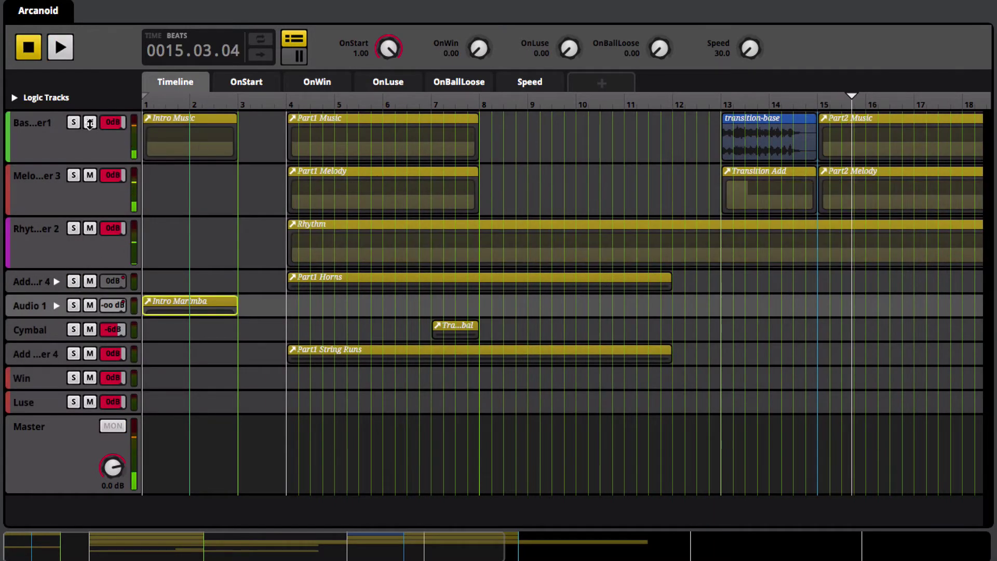
Solo the base track and play the Part1 Music section repeatedly to hear its variations.
left_click(73, 123)
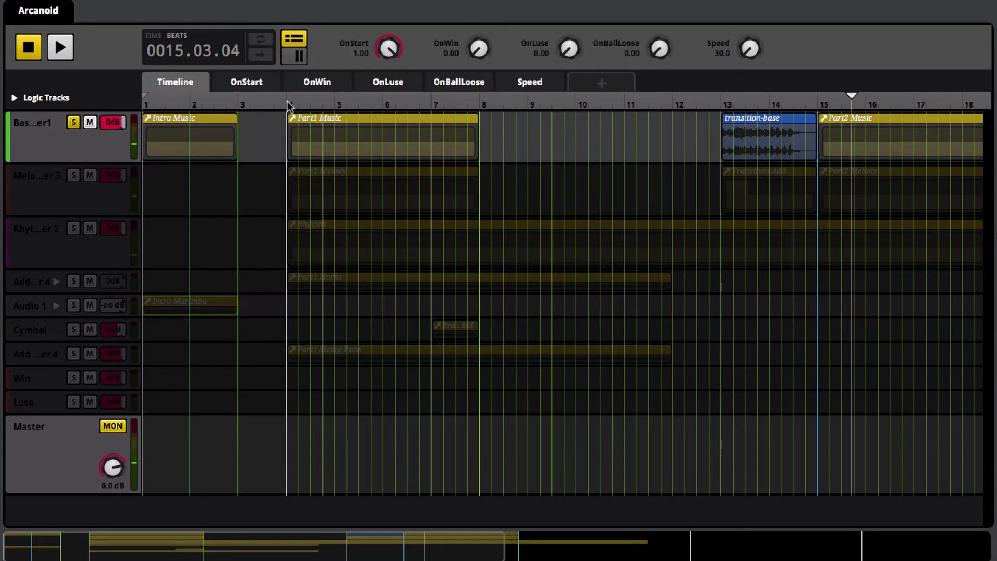
key("space")
left_click(328, 120)
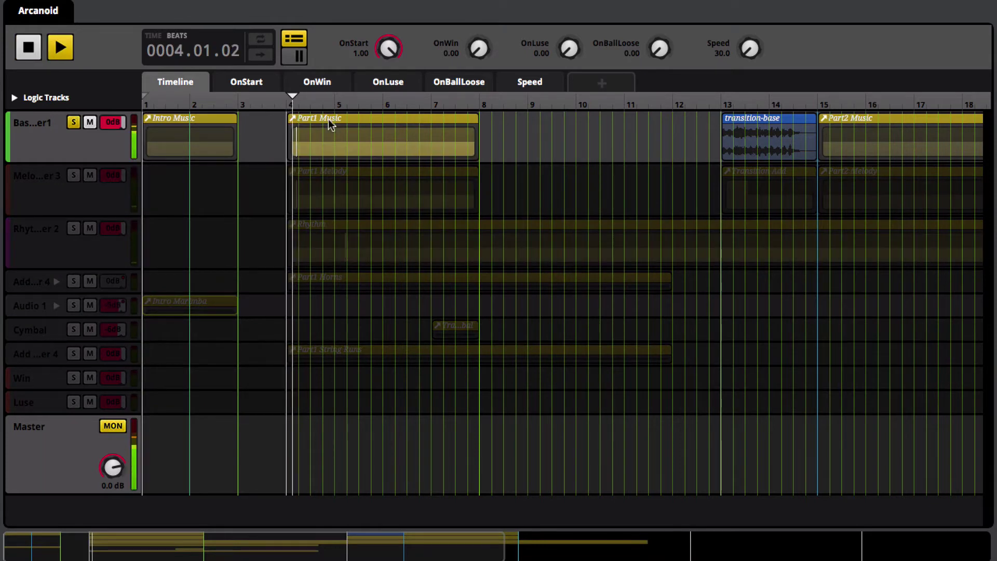
key("space")
left_click(328, 119)
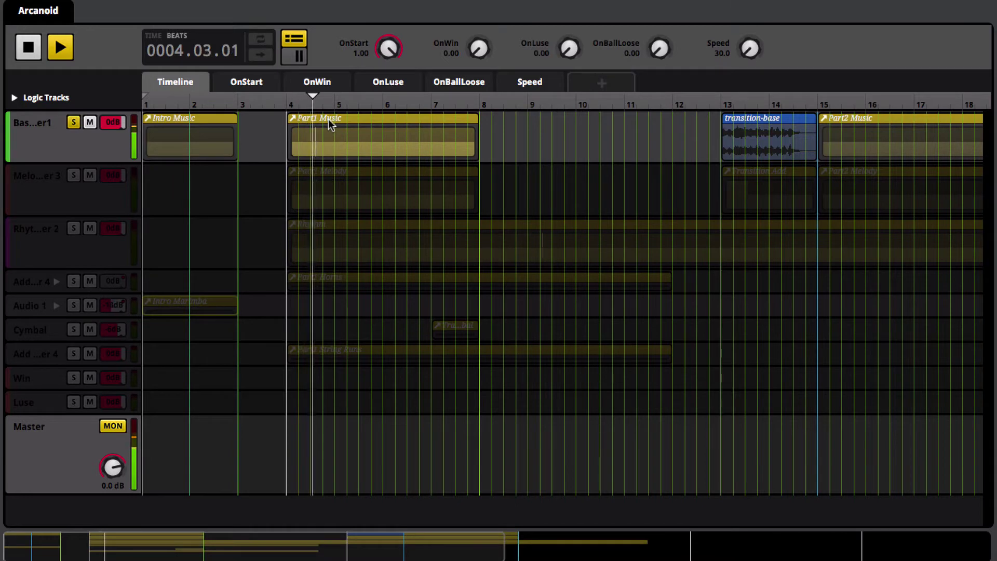
Solo the melody track to hear Part1 Melody alone, and switch the solo to the rhythm track.
left_click(80, 176)
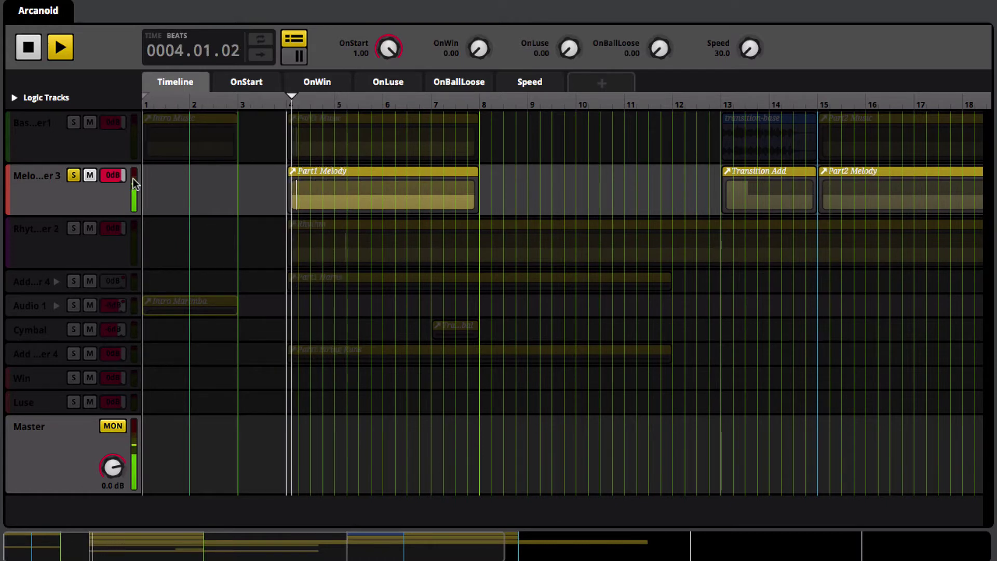
left_click(73, 175)
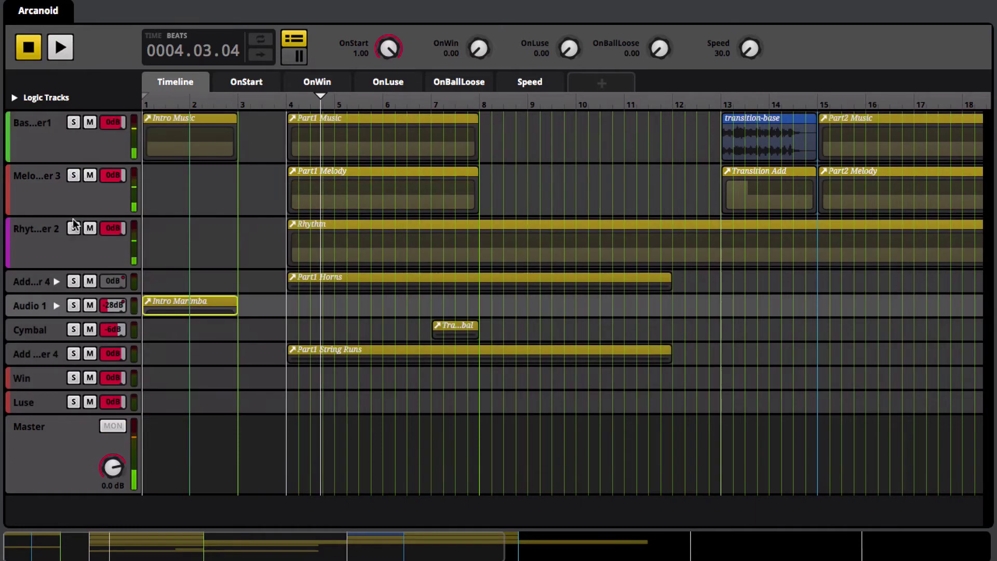
left_click(74, 228)
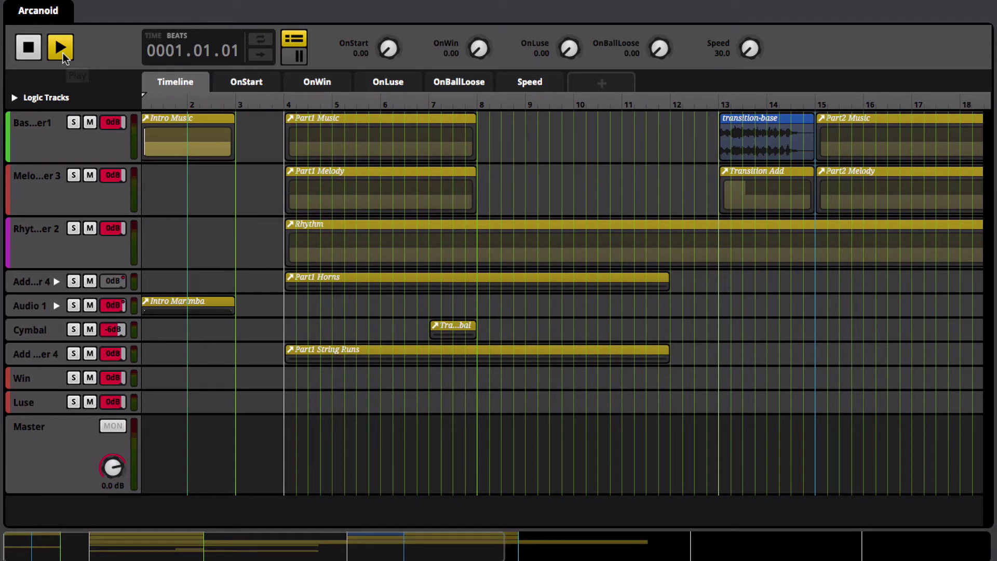
Play the event from the intro and set the OnStart parameter to 1.00.
left_click(61, 47)
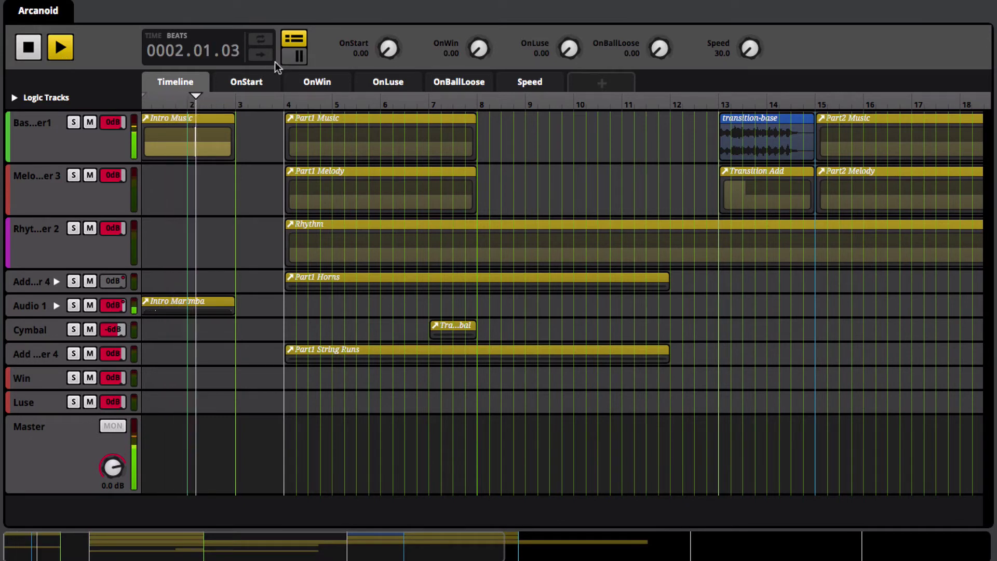
left_click(389, 50)
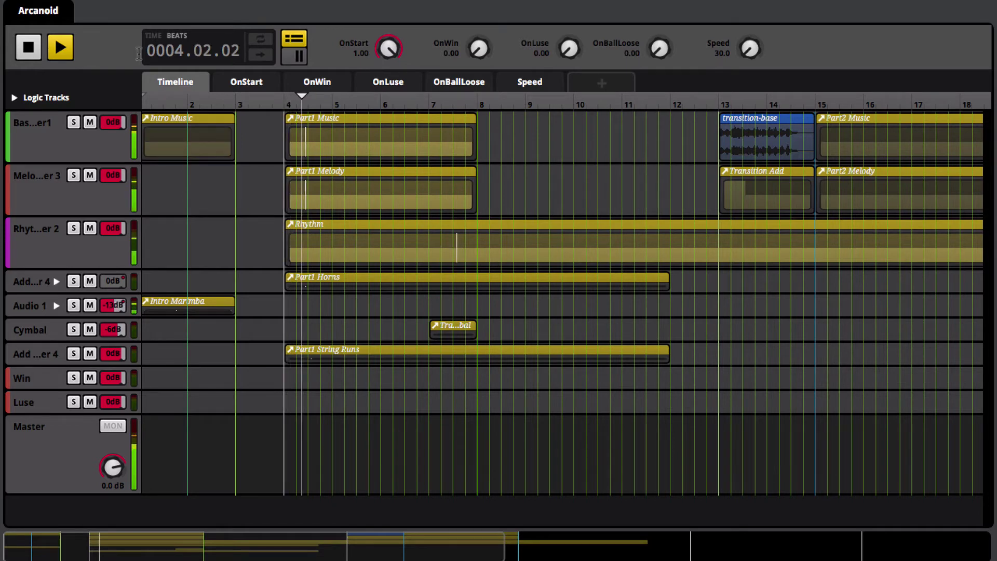
Expand the logic tracks and inspect the trigger conditions of the To Part2 transition marker.
left_click(45, 89)
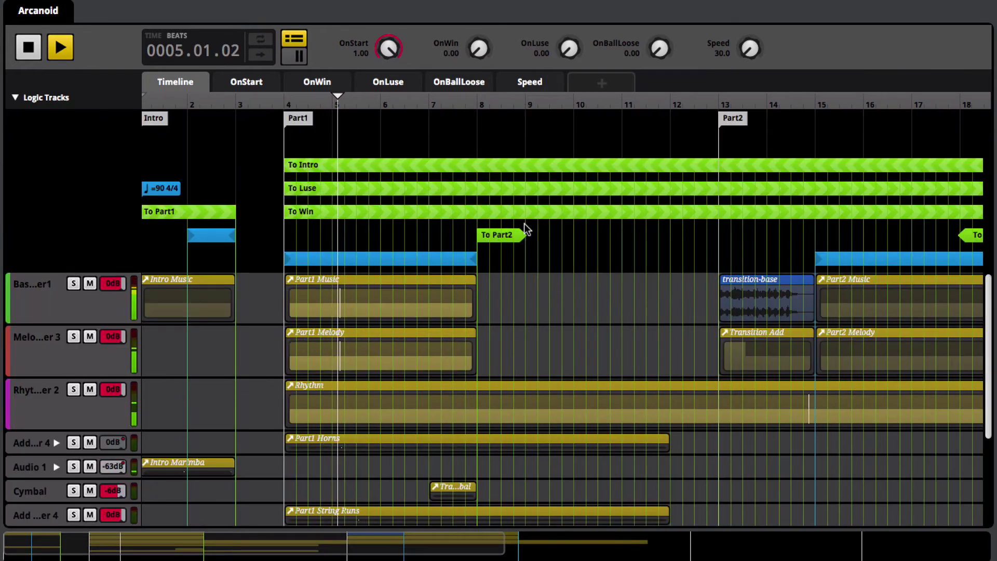
left_click(496, 236)
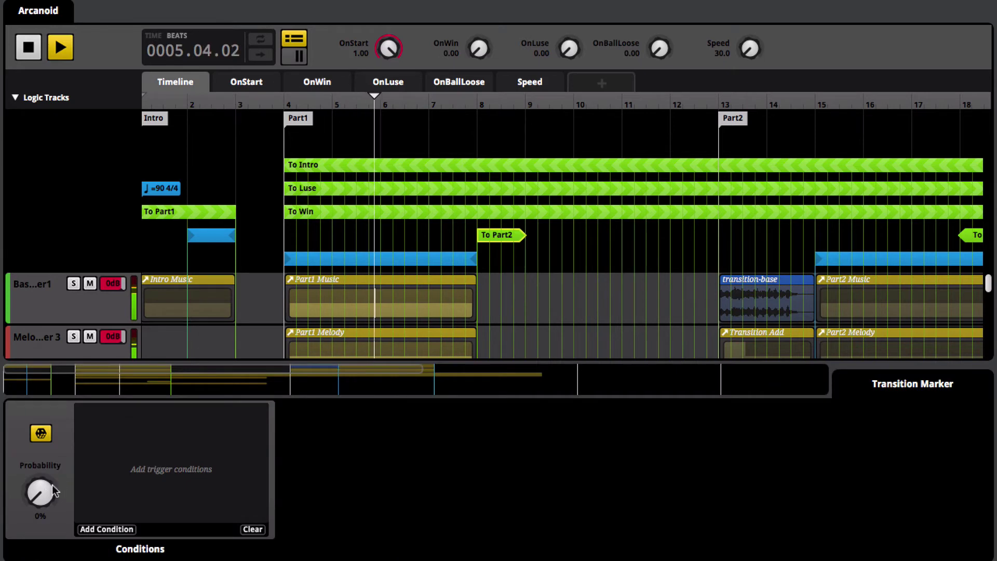
key("Escape")
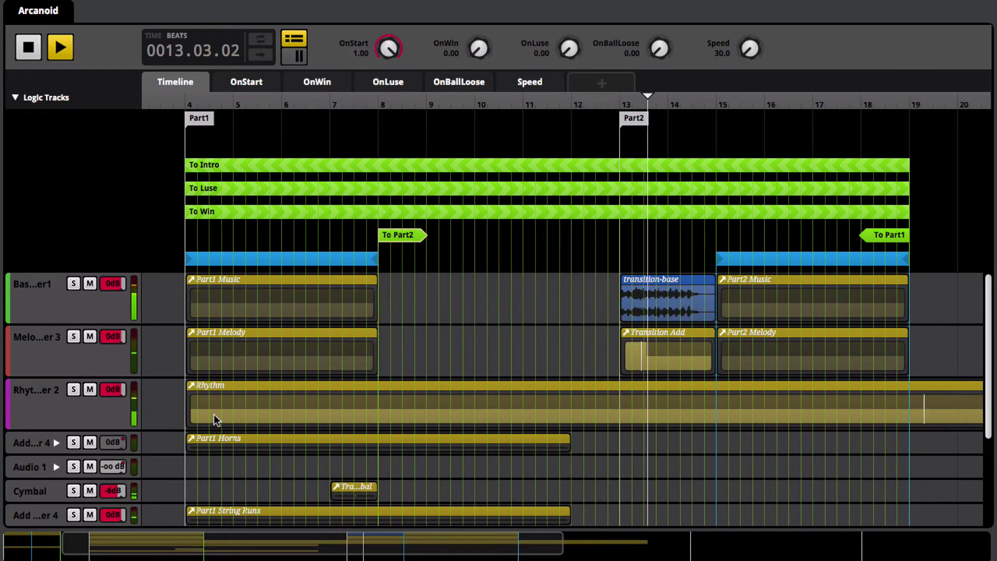
Inspect the probability condition of the To Part1 transition marker at the end of Part2, and hide its properties.
key("i")
left_click(897, 238)
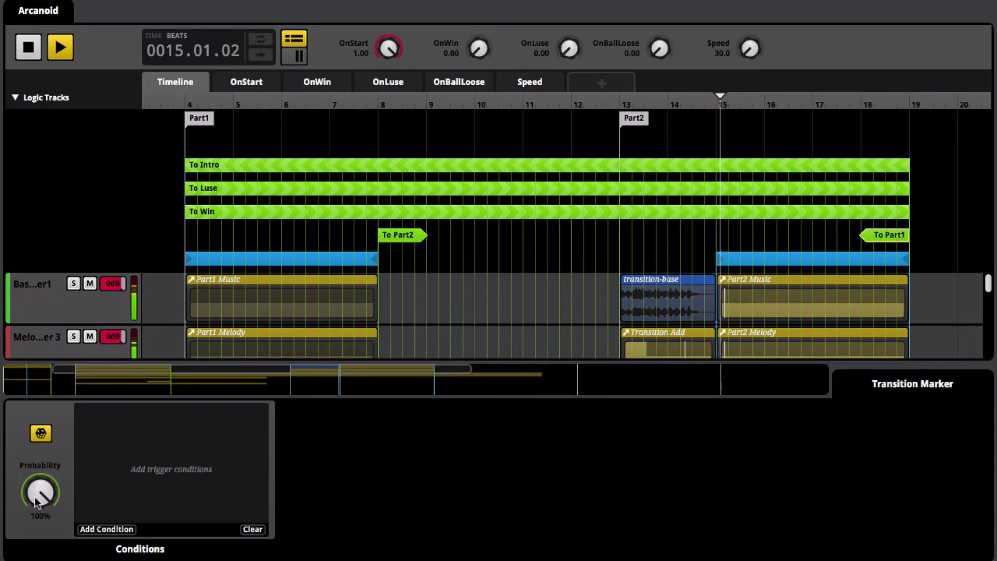
key("i")
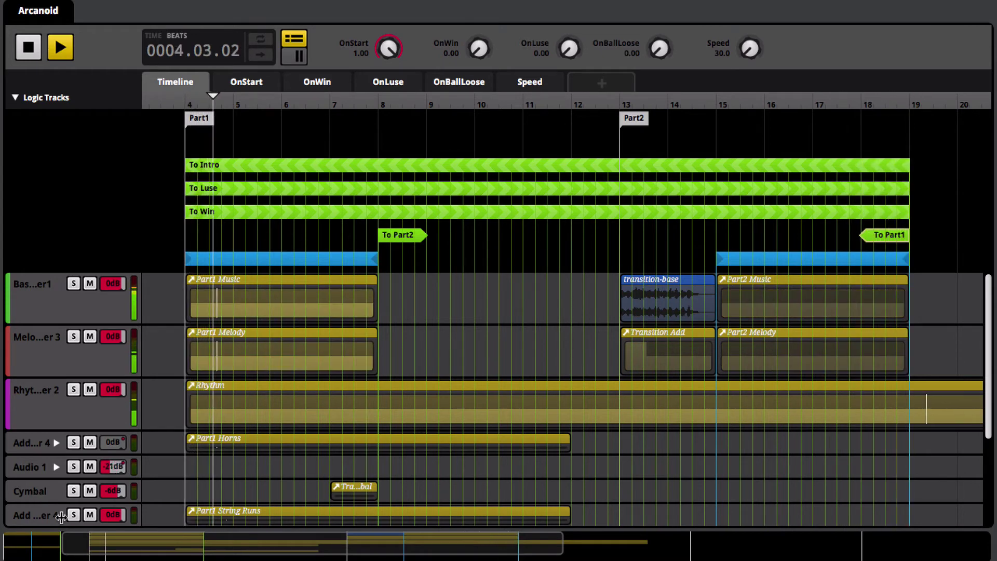
Set the To Part2 transition marker's probability to 81%, and inspect the probability condition of the To Part1 marker.
left_click(416, 238)
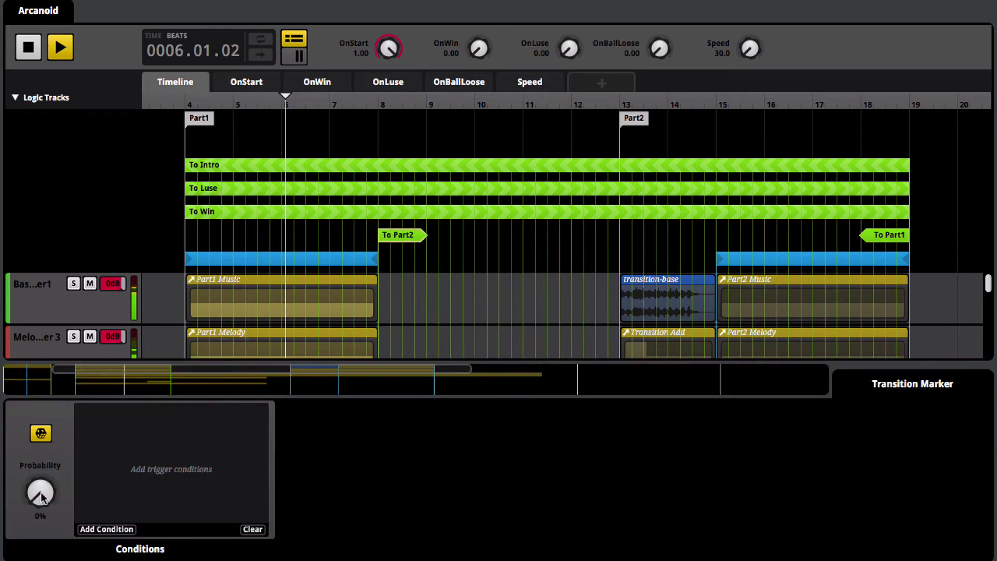
key("Escape")
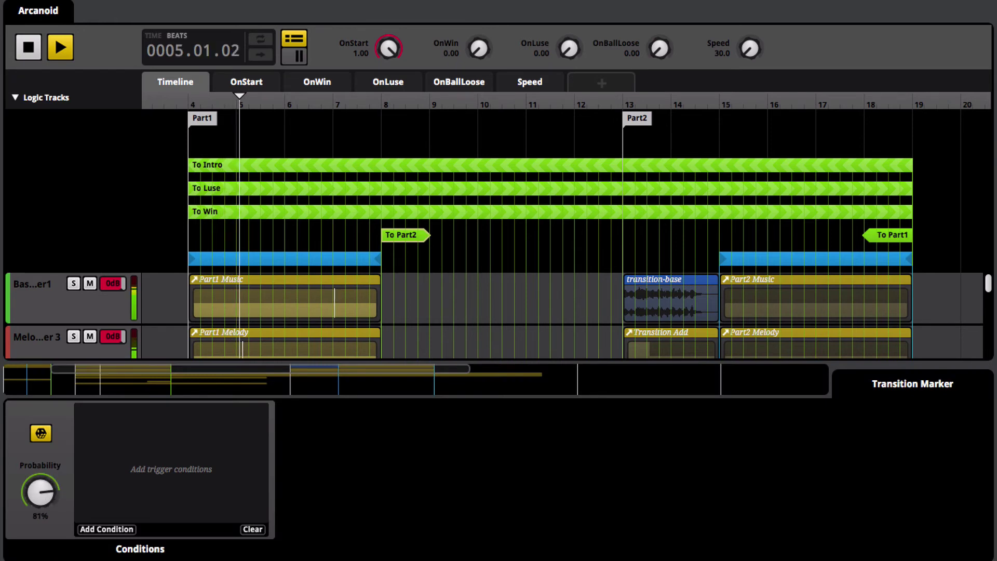
left_click(887, 239)
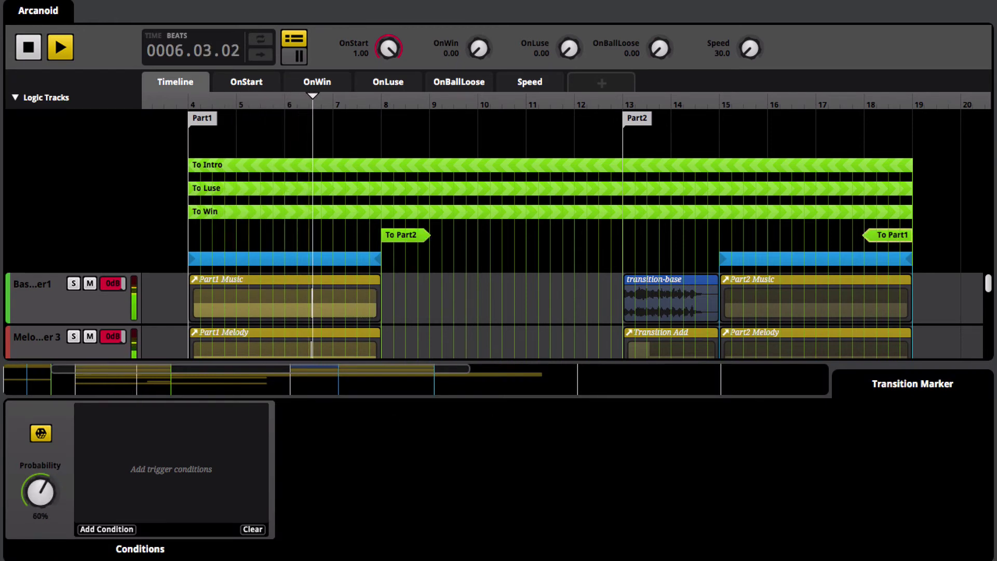
Hide the base layer track's properties and solo the rhythm track to hear it alone.
left_click(78, 317)
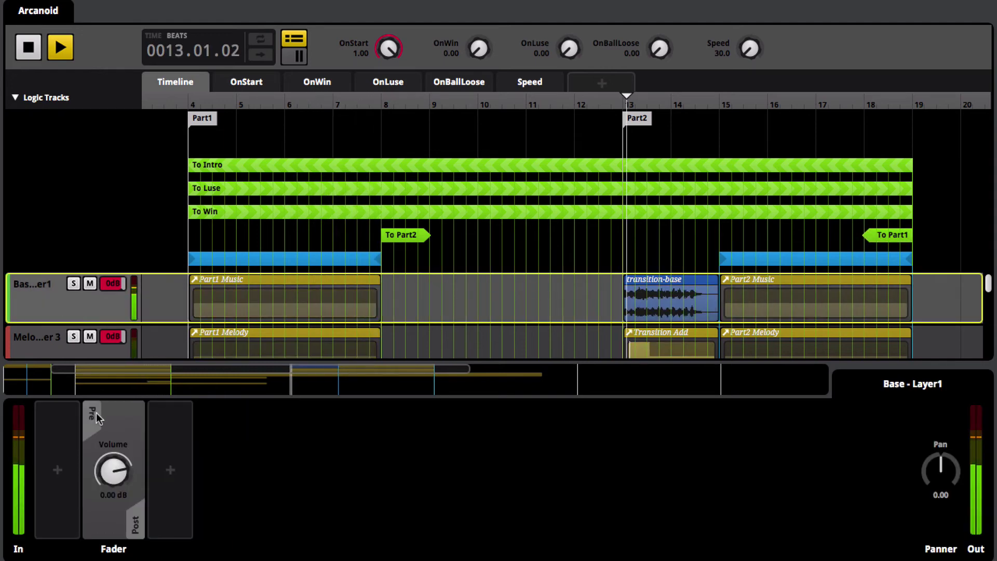
left_click(73, 245)
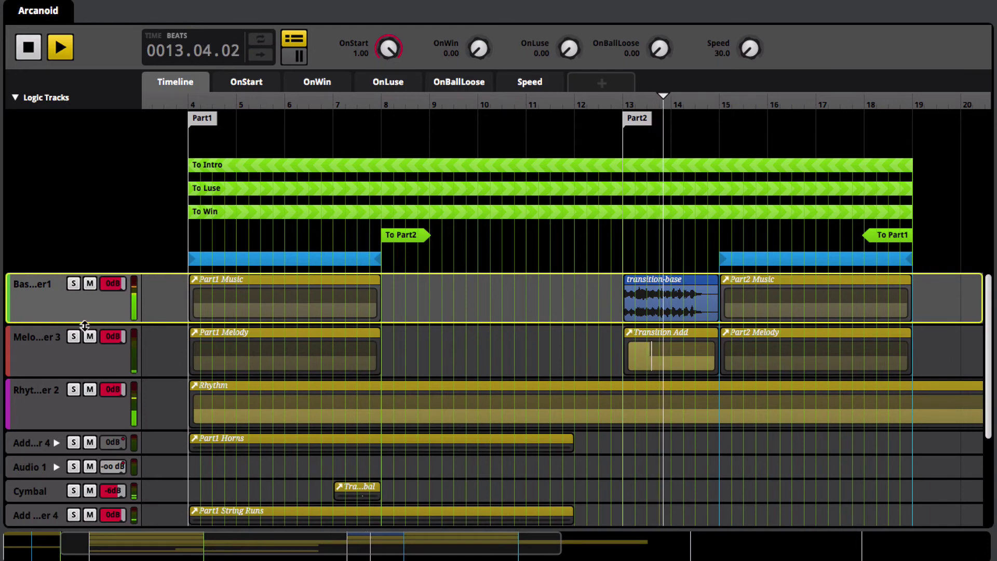
left_click(73, 390)
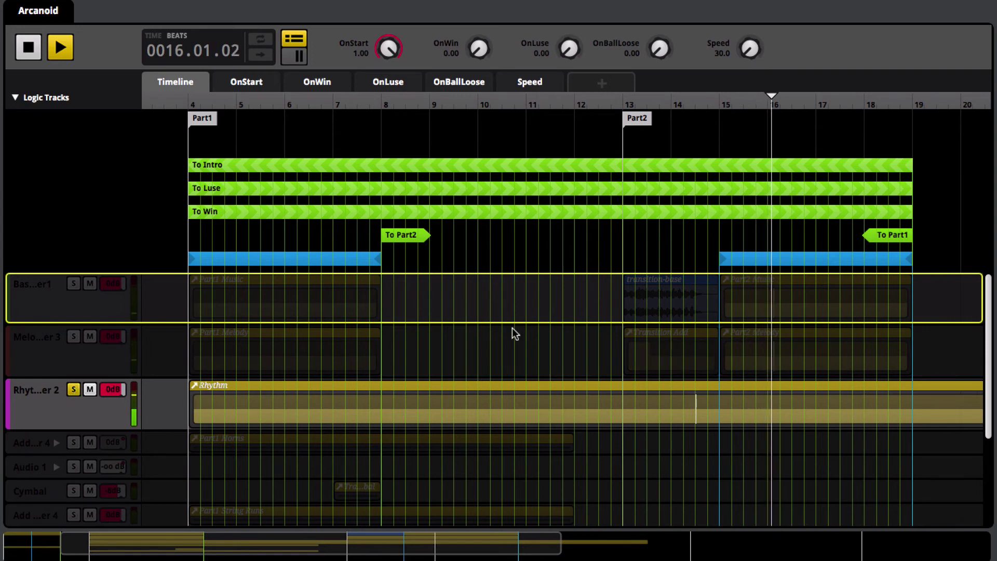
Recheck the To Part1 marker's probability condition while the rhythm plays, and unsolo the rhythm track.
left_click(911, 242)
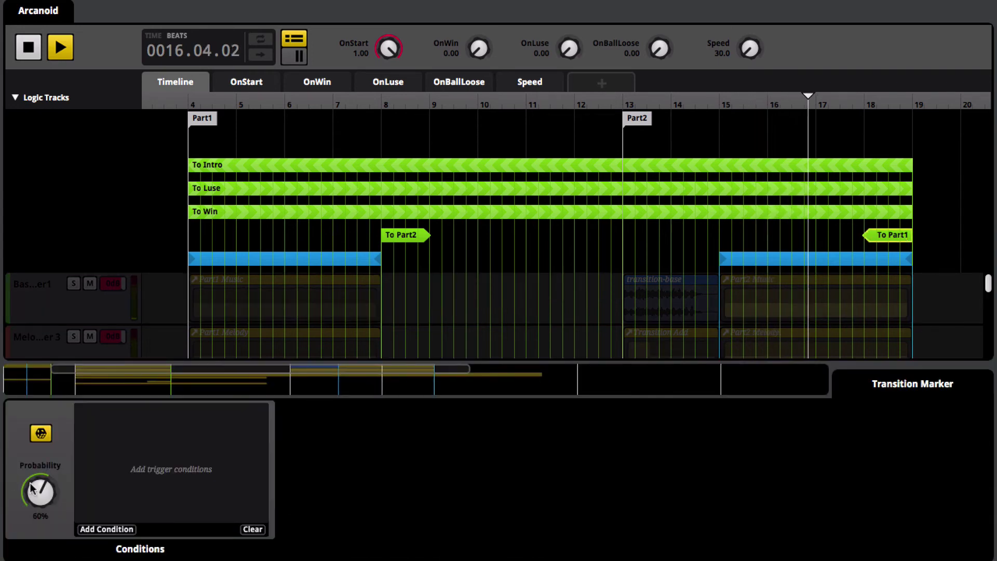
key("Escape")
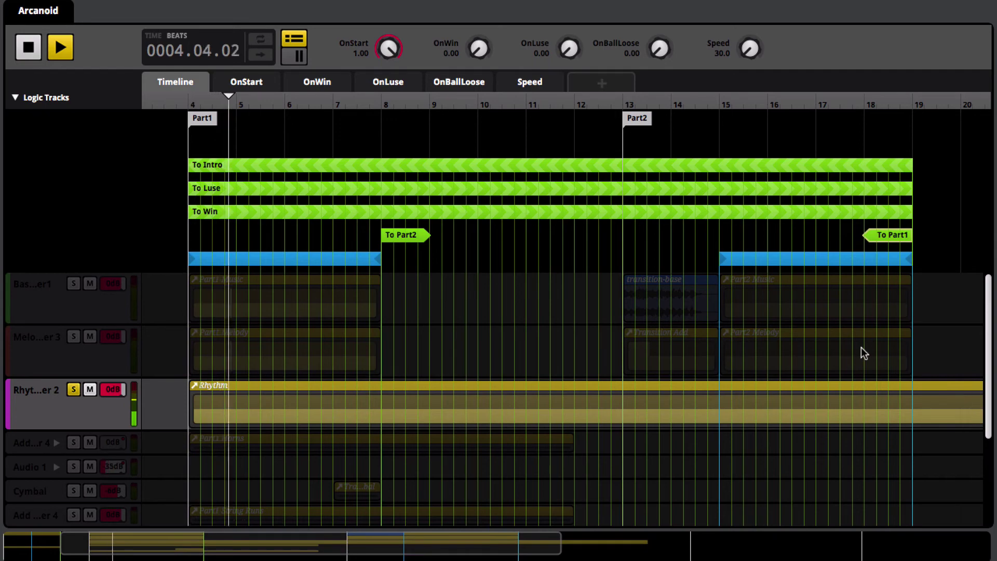
left_click(74, 390)
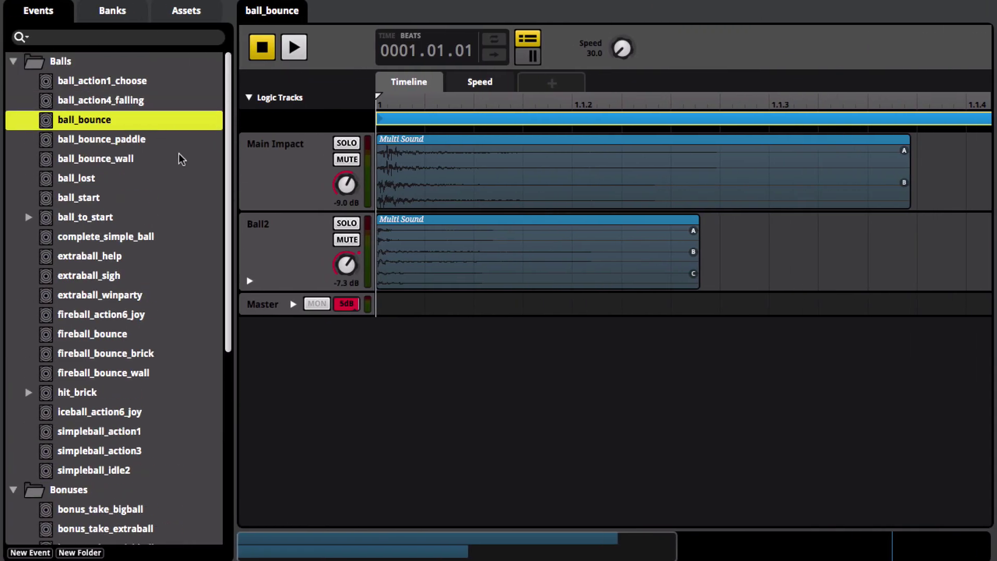
Hide the event browser, audition the ball_bounce event and try its Speed parameter during playback.
left_click_drag(178, 154, 229, 102)
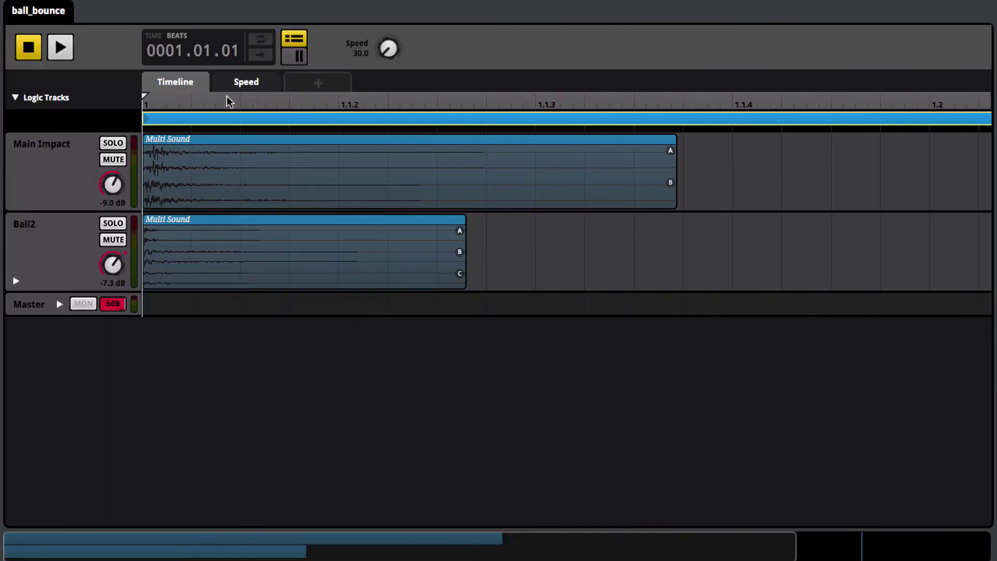
key("space")
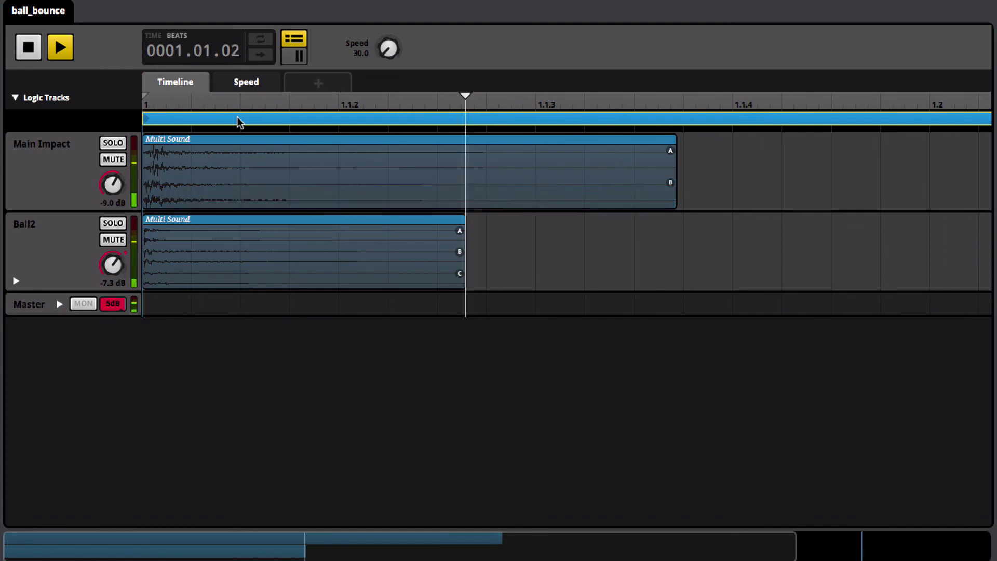
mouse_move(390, 52)
left_mouse_down()
mouse_move(391, 31)
mouse_move(389, 67)
left_mouse_up()
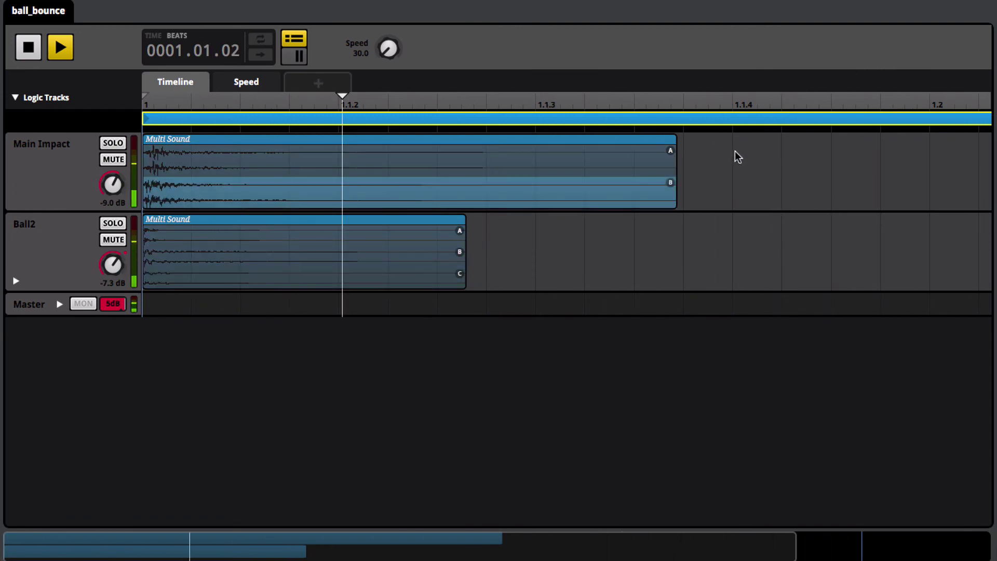
key("space")
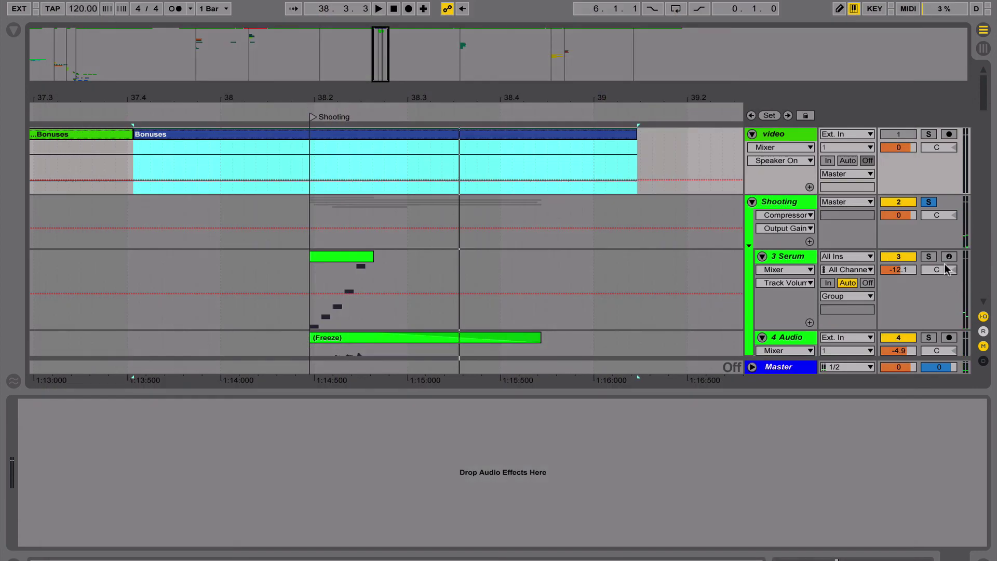
In the Ableton Live project, solo the 3 Serum track of the Shooting group and open its Serum synth window.
left_click(928, 257)
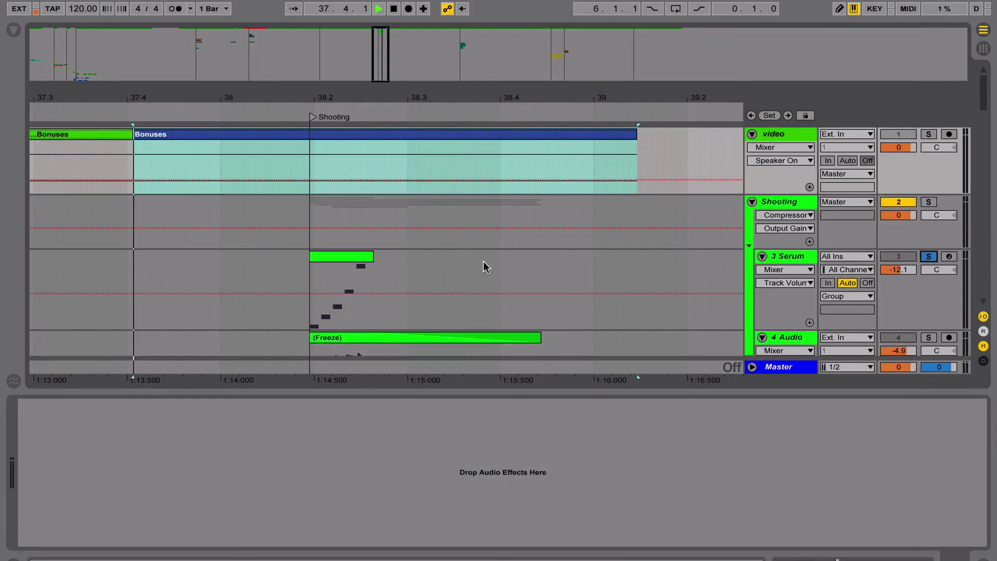
left_click(797, 256)
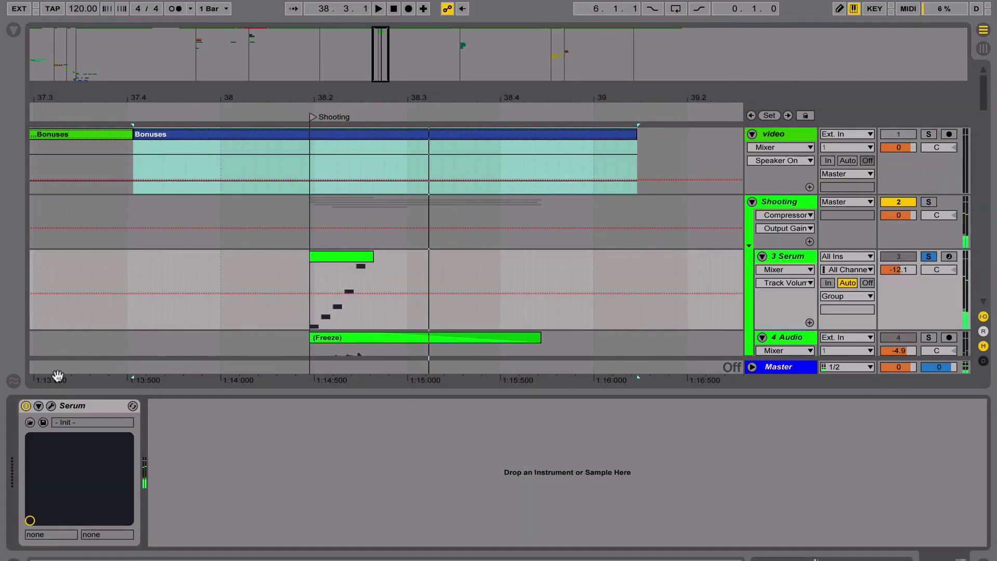
left_click(51, 406)
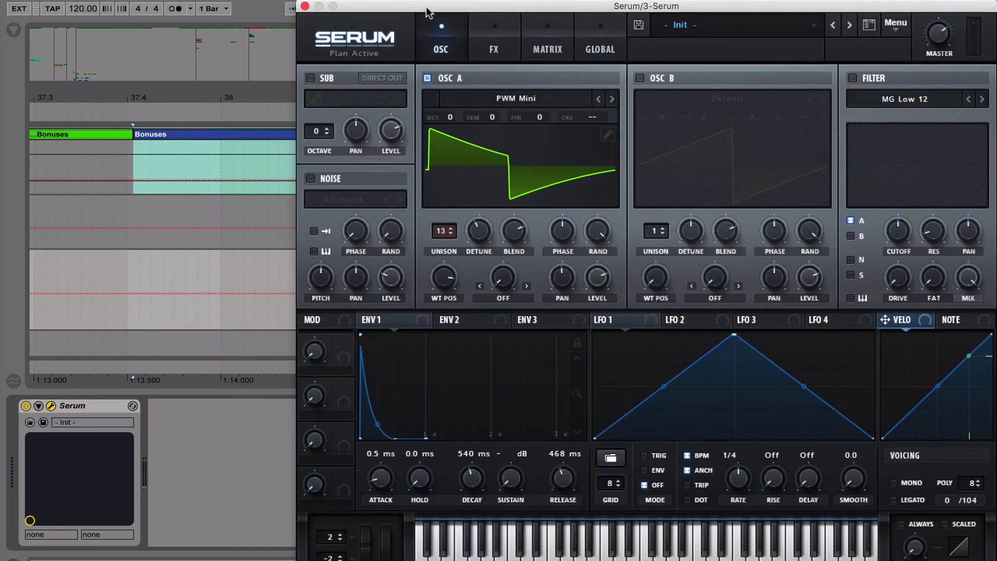
Move the Serum window aside, play the Serum track's MIDI clip from the Shooting marker, and hide the plug-in window.
left_click_drag(388, 7, 581, 0)
left_click(355, 254)
key("space")
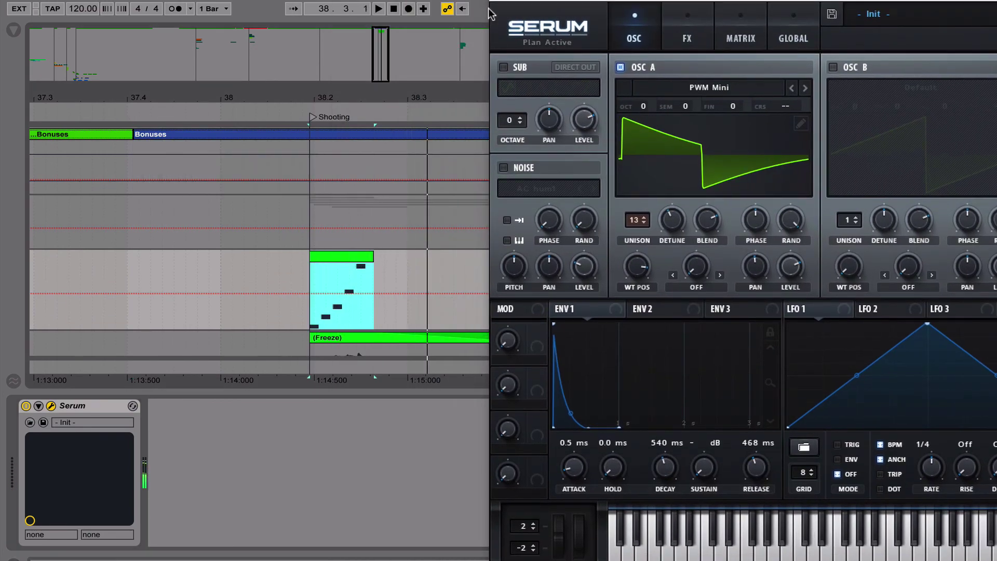
key("ctrl+alt+p")
Solo the 4 Audio track, play its frozen clip, and switch the solo to the 5 Audio track.
scroll(686, 241, "down", 3)
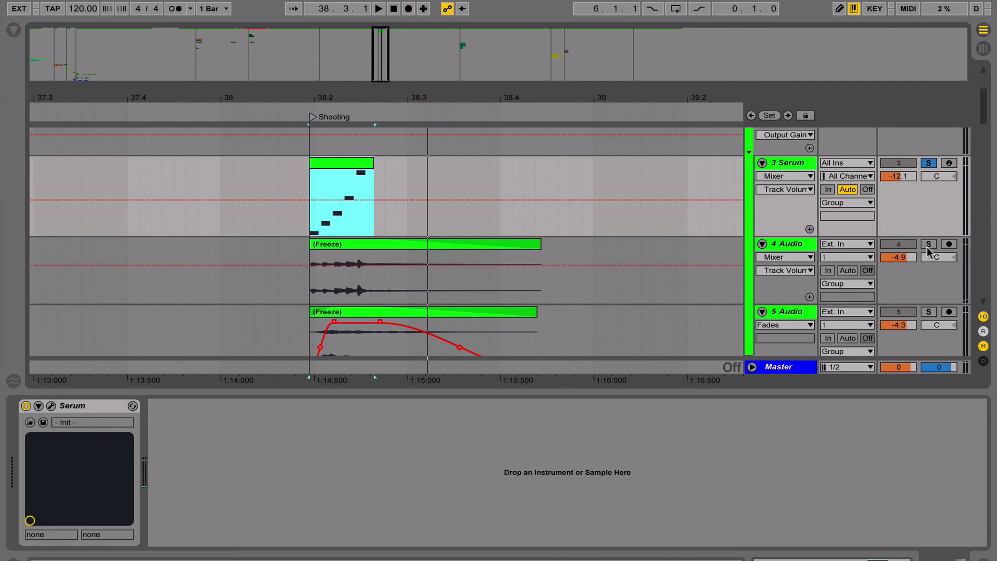
left_click(928, 246)
left_click(394, 246)
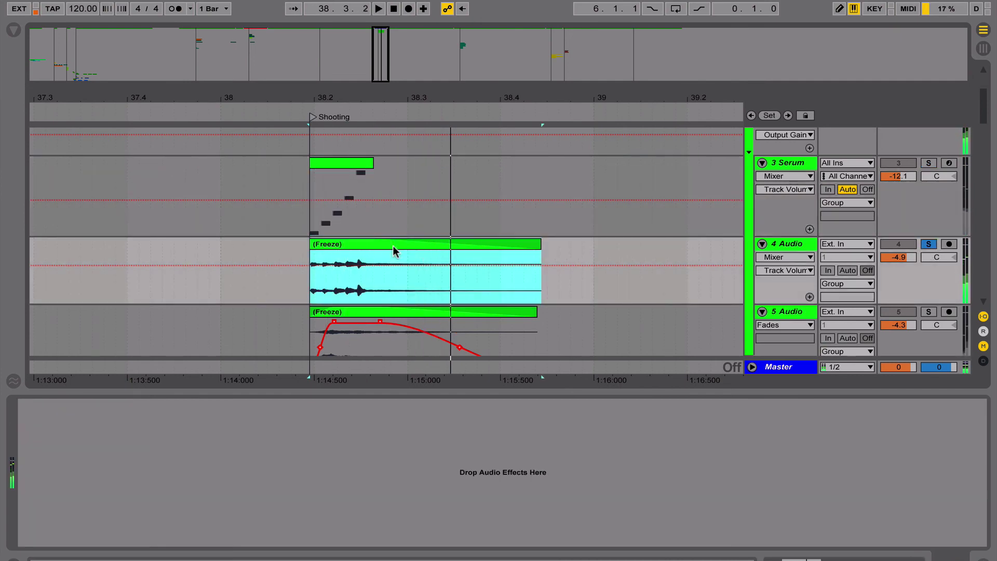
key("space")
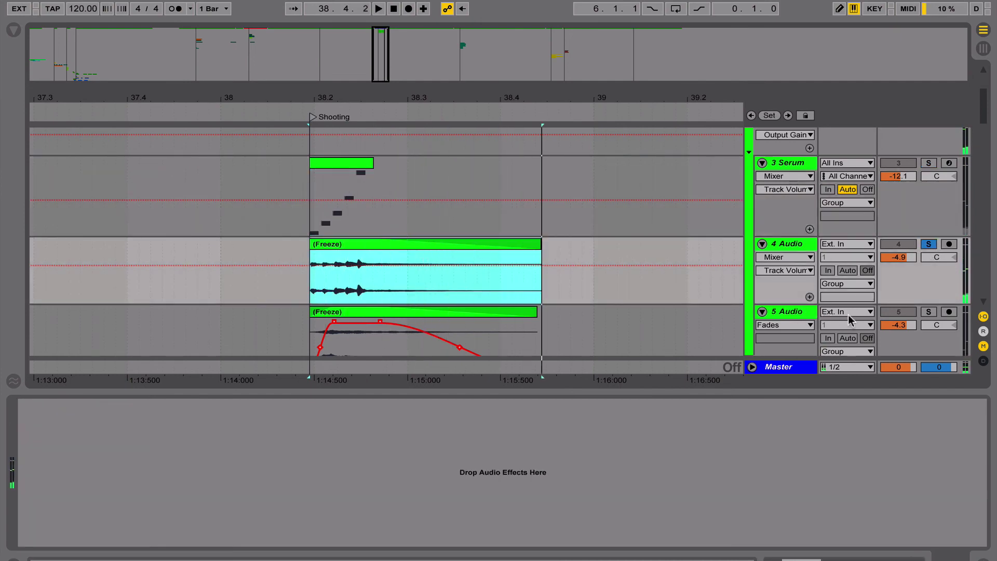
left_click(926, 312)
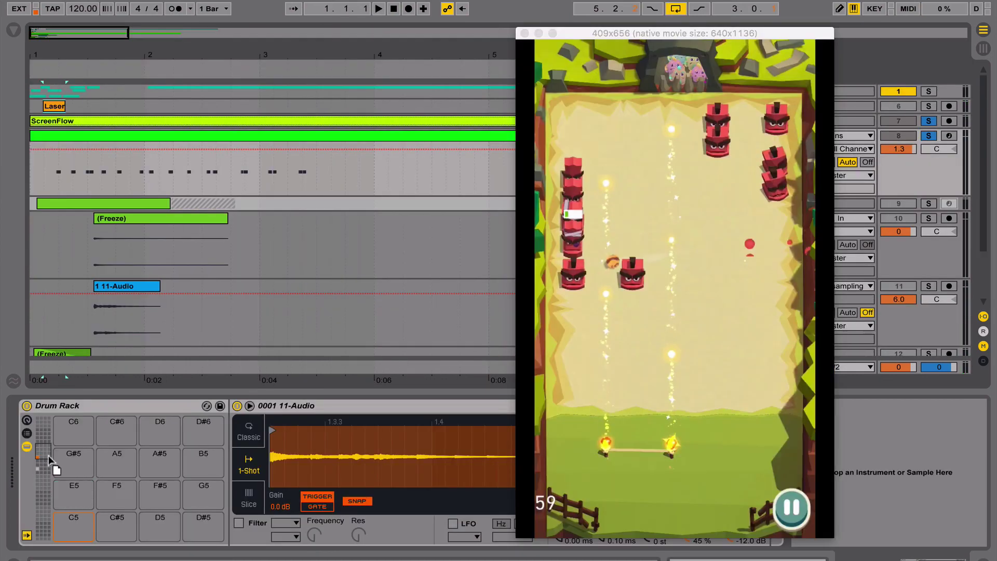
Load the Laser Gun Shot sample onto a Drum Rack pad and play it against the gameplay video.
scroll(55, 464, "down", 1)
key("space")
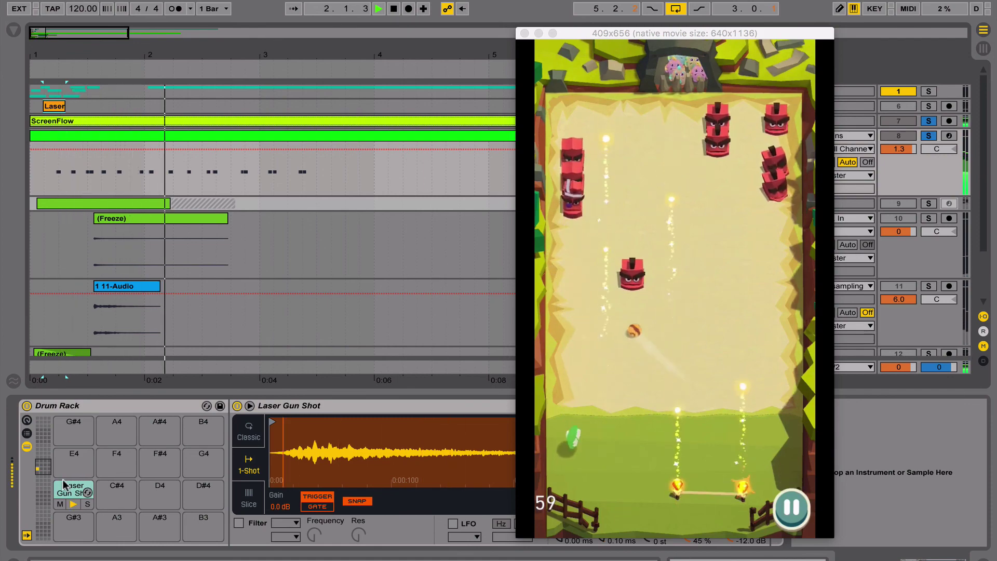
key("space")
Replace the pad's Laser Gun Shot sample with the 11-Audio clip and play it against the gameplay video.
mouse_move(63, 480)
left_mouse_down()
mouse_move(88, 478)
mouse_move(72, 490)
left_mouse_up()
key("space")
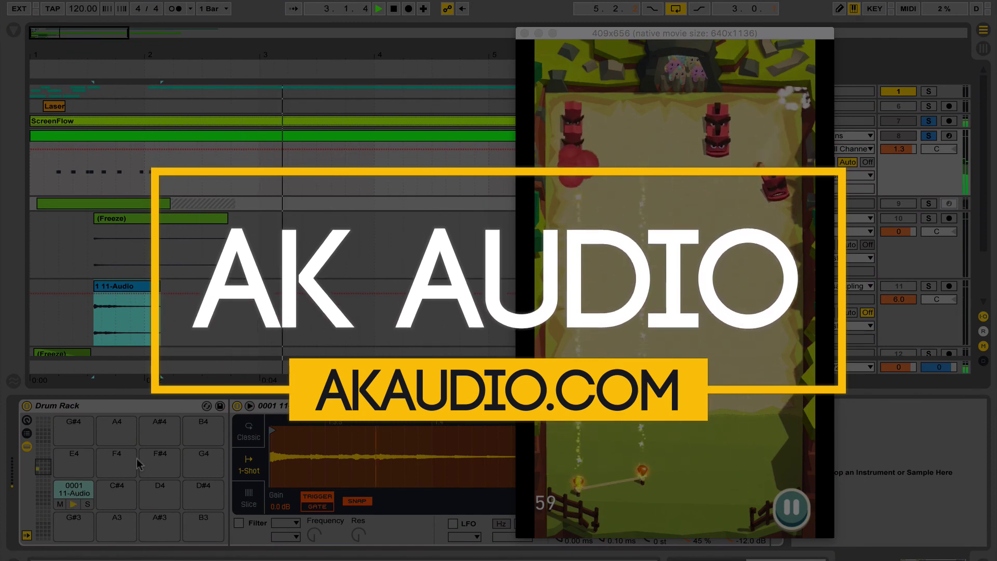
scroll(251, 311, "down", 3)
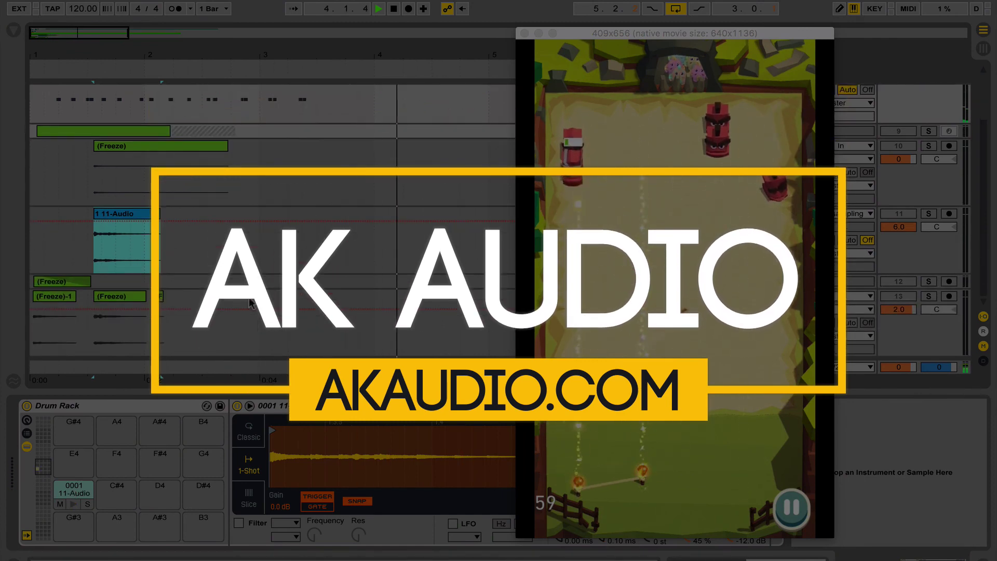